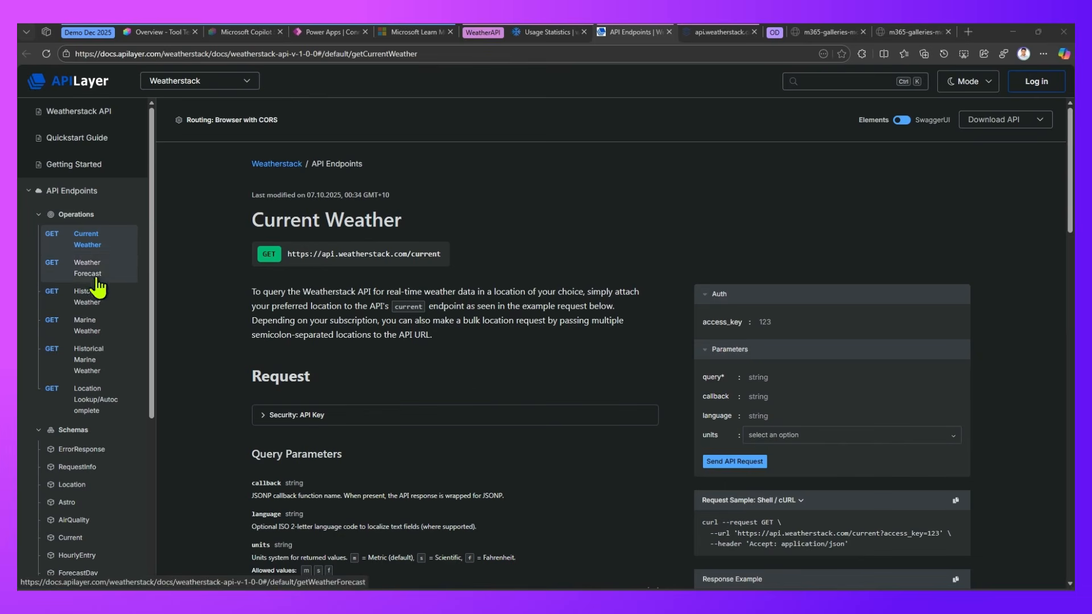
Review the Weatherstack current weather documentation, the API usage statistics, and the endpoint and type parameter in the sample request URL
{"action": "scroll", "coordinate": [105, 371], "scroll_direction": "down", "scroll_amount": 2}
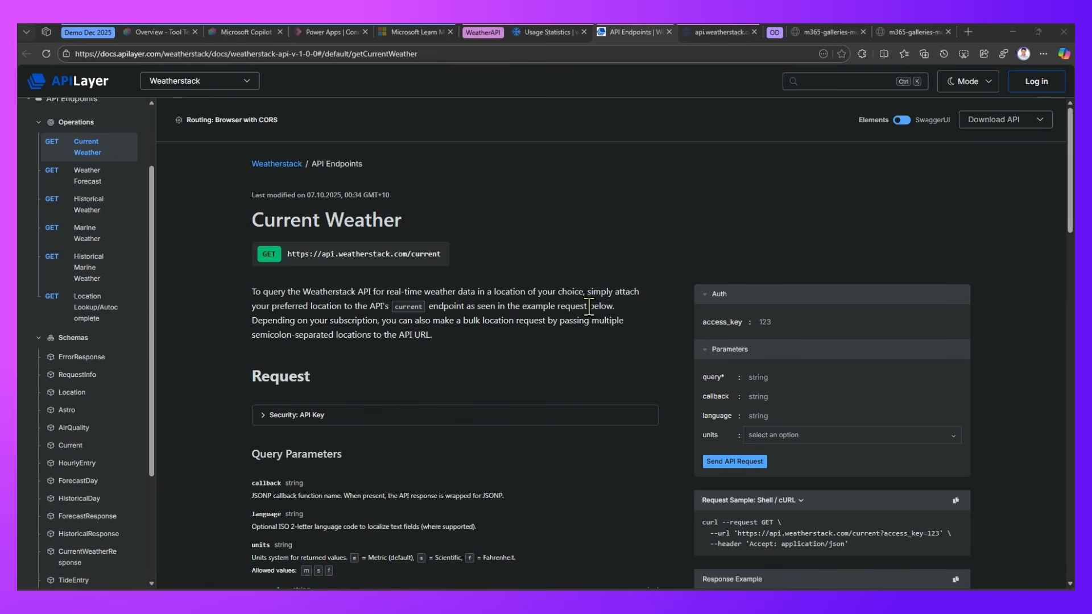
{"action": "left_click", "coordinate": [549, 33]}
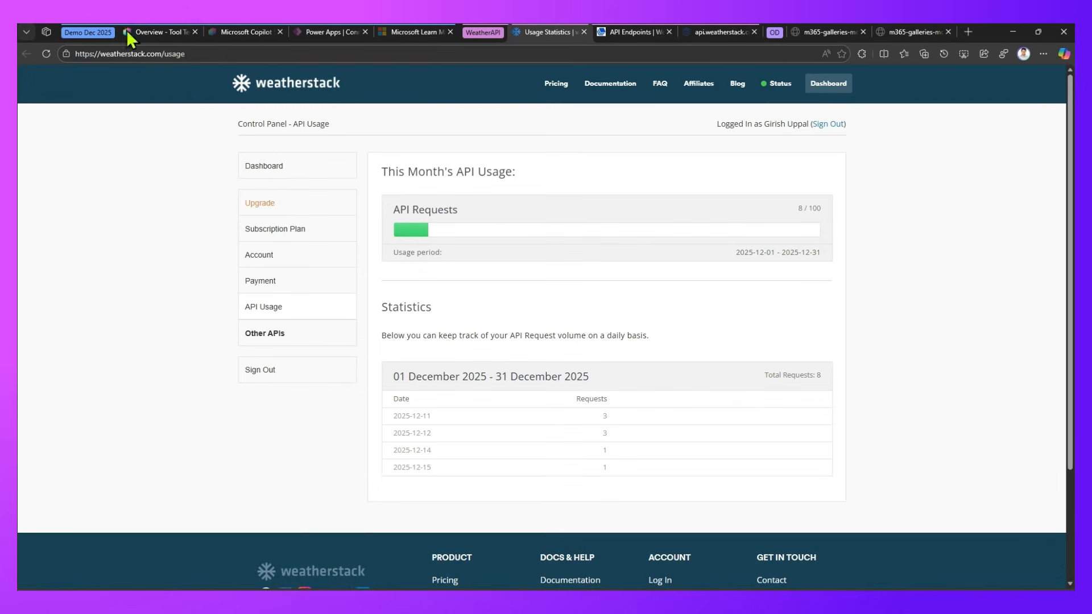
{"action": "left_click", "coordinate": [720, 33]}
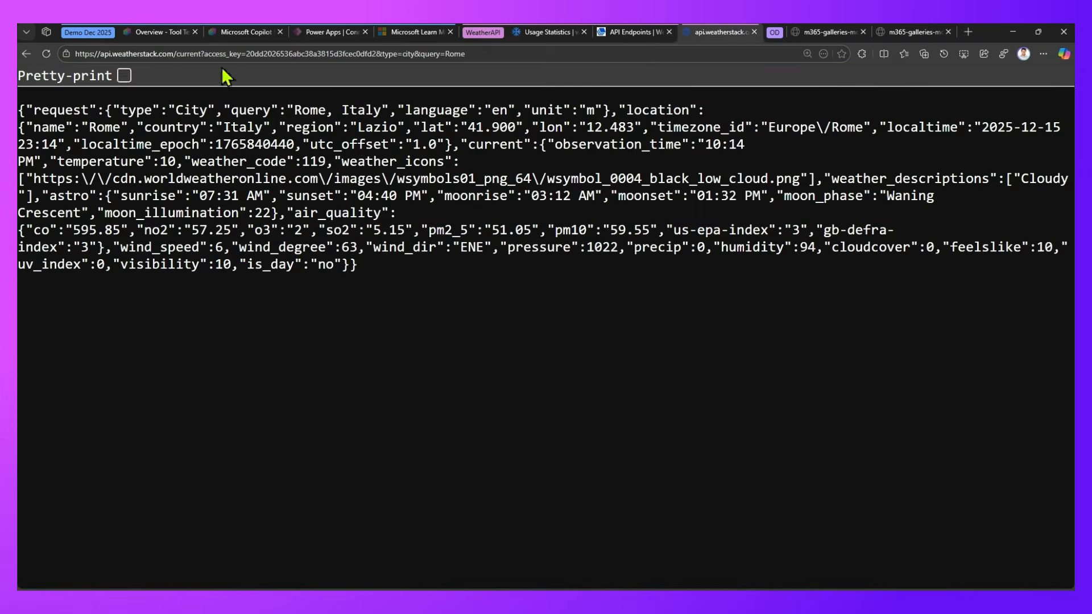
{"action": "left_click_drag", "start_coordinate": [75, 54], "coordinate": [204, 55]}
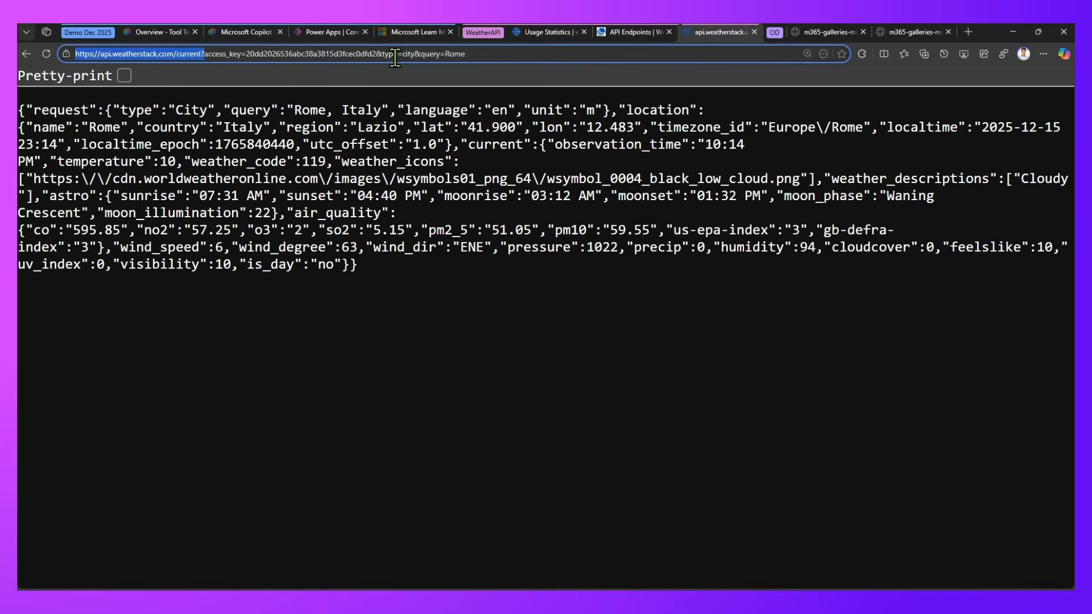
{"action": "left_click_drag", "start_coordinate": [382, 55], "coordinate": [413, 57]}
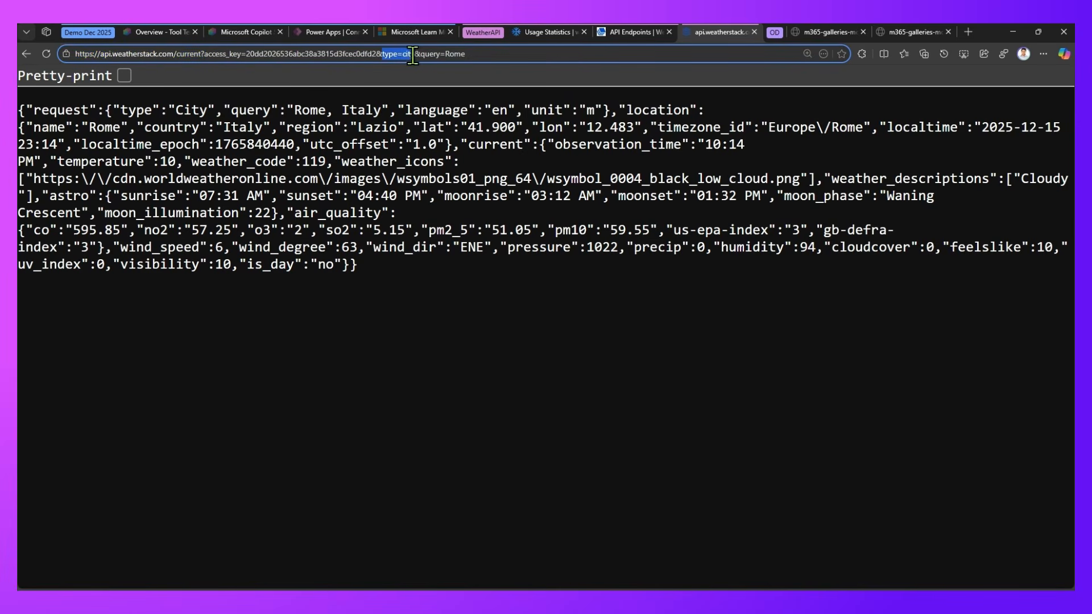
Change the request URL's query value to Brisbane, load it, and pretty-print the JSON response
{"action": "left_click", "coordinate": [492, 58]}
{"action": "key", "text": "BackSpace"}
{"action": "key", "text": "BackSpace"}
{"action": "key", "text": "BackSpace"}
{"action": "key", "text": "BackSpace"}
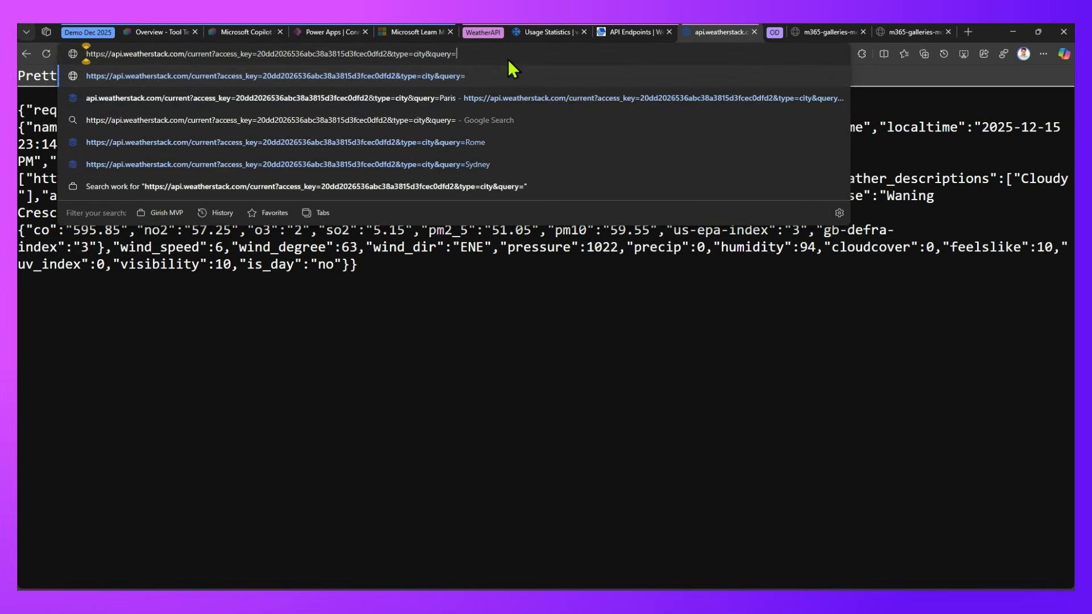
{"action": "type", "text": "Brisbane"}
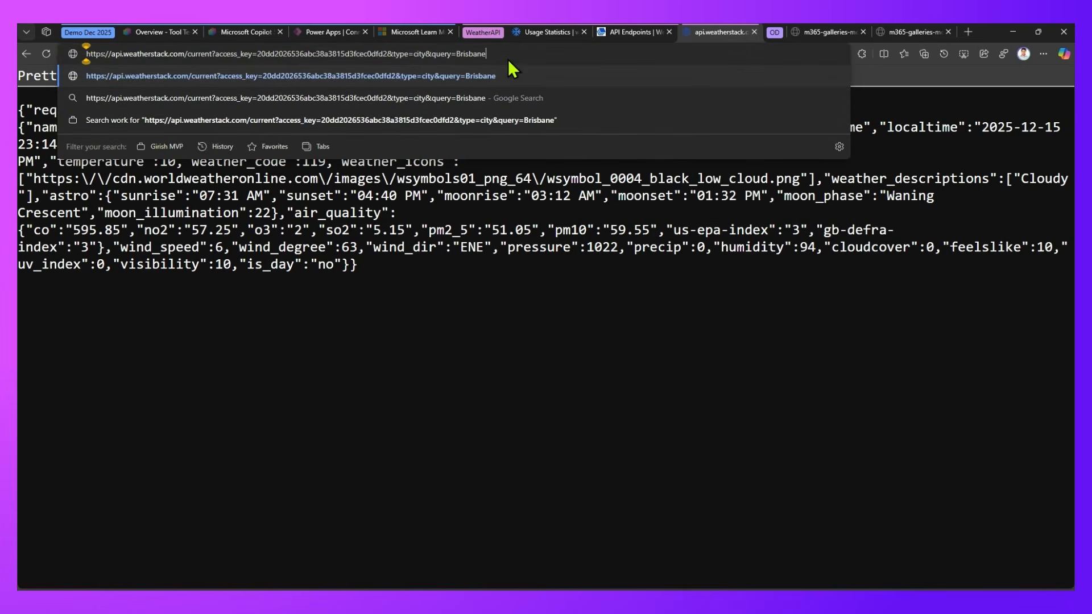
{"action": "key", "text": "Return"}
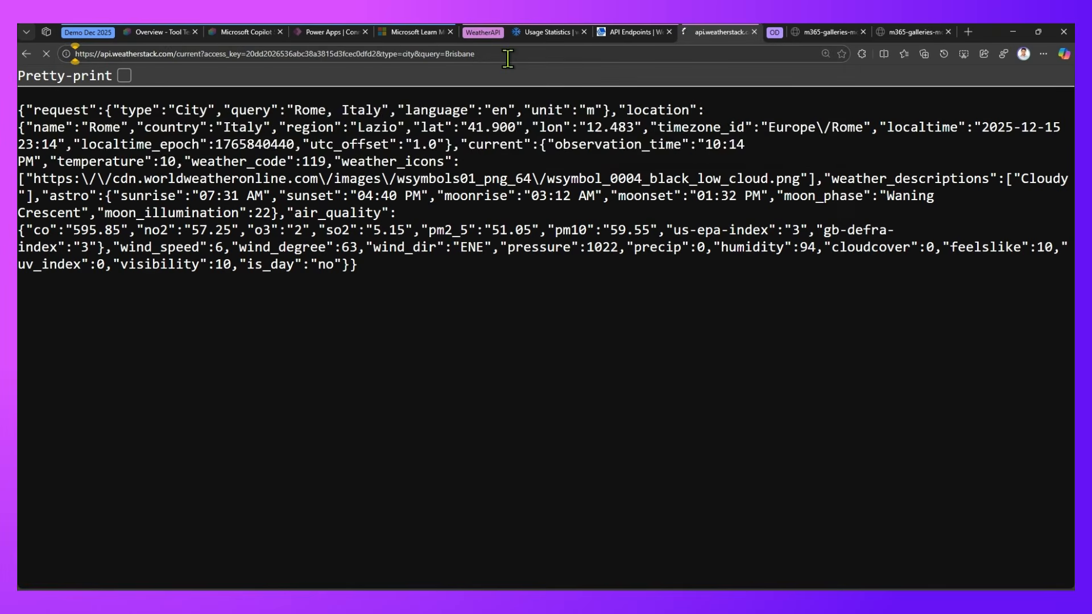
{"action": "left_click", "coordinate": [125, 76]}
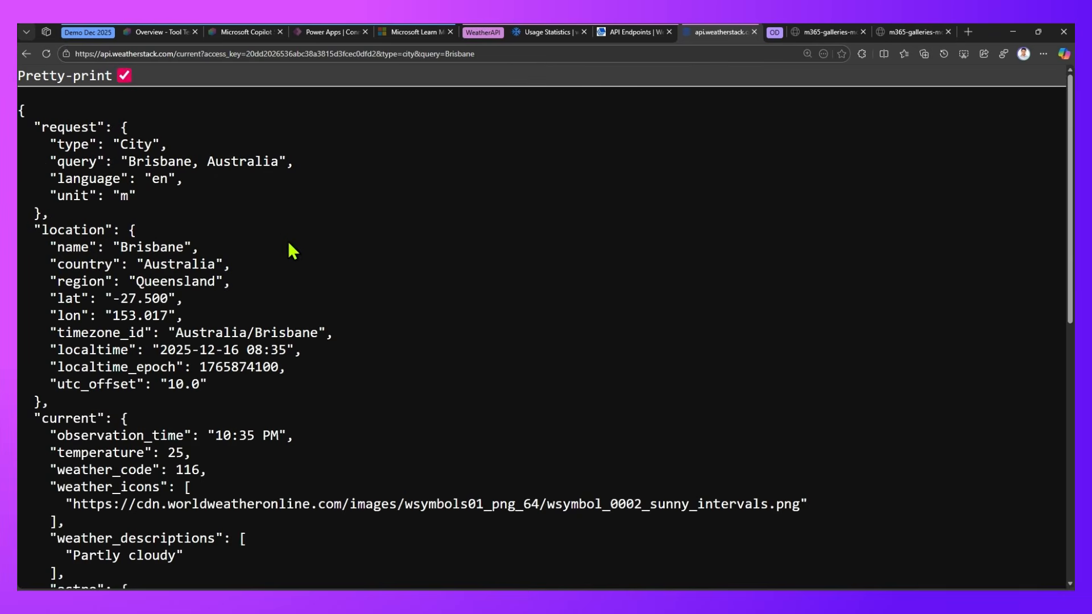
Examine the request, location and current sections of the Brisbane response, including its astro, air quality and wind fields
{"action": "mouse_move", "coordinate": [39, 137]}
{"action": "left_mouse_down"}
{"action": "mouse_move", "coordinate": [250, 207]}
{"action": "mouse_move", "coordinate": [322, 206]}
{"action": "left_mouse_up"}
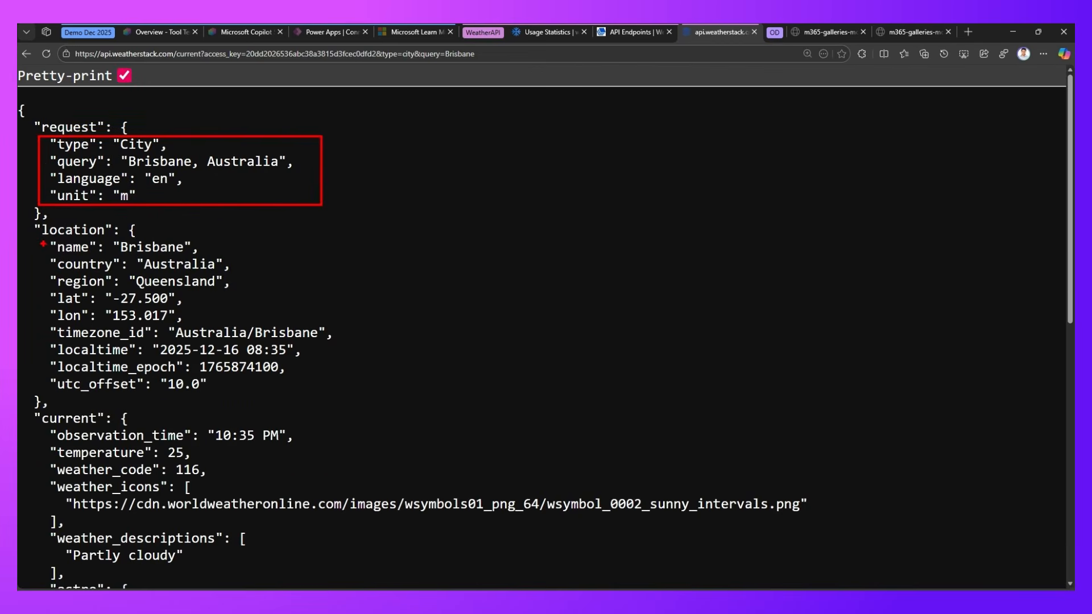
{"action": "mouse_move", "coordinate": [41, 243]}
{"action": "left_mouse_down"}
{"action": "mouse_move", "coordinate": [248, 375]}
{"action": "mouse_move", "coordinate": [312, 398]}
{"action": "left_mouse_up"}
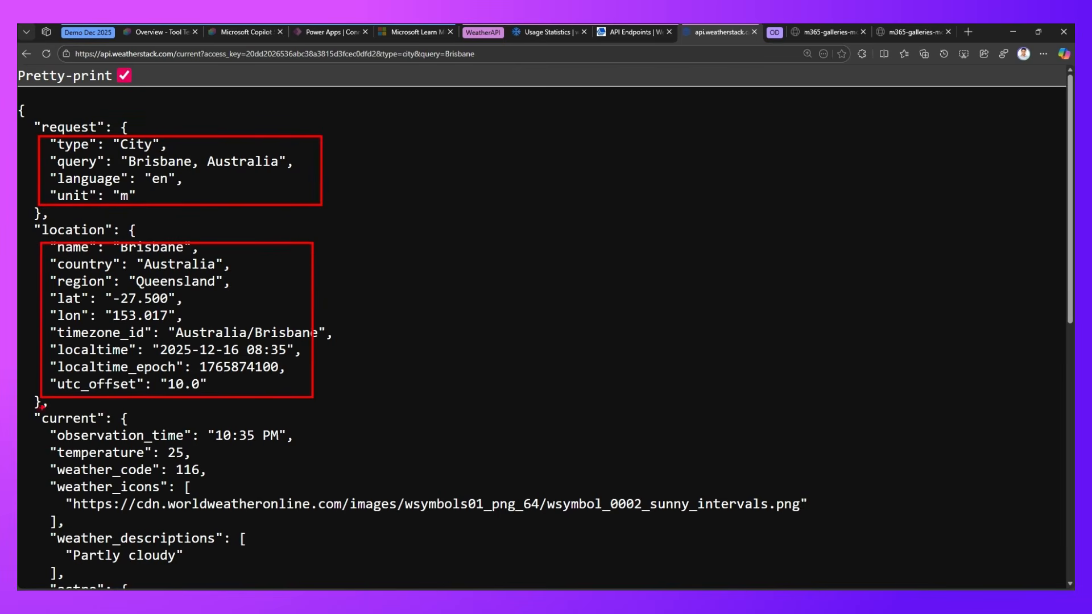
{"action": "left_click_drag", "start_coordinate": [41, 430], "coordinate": [345, 513]}
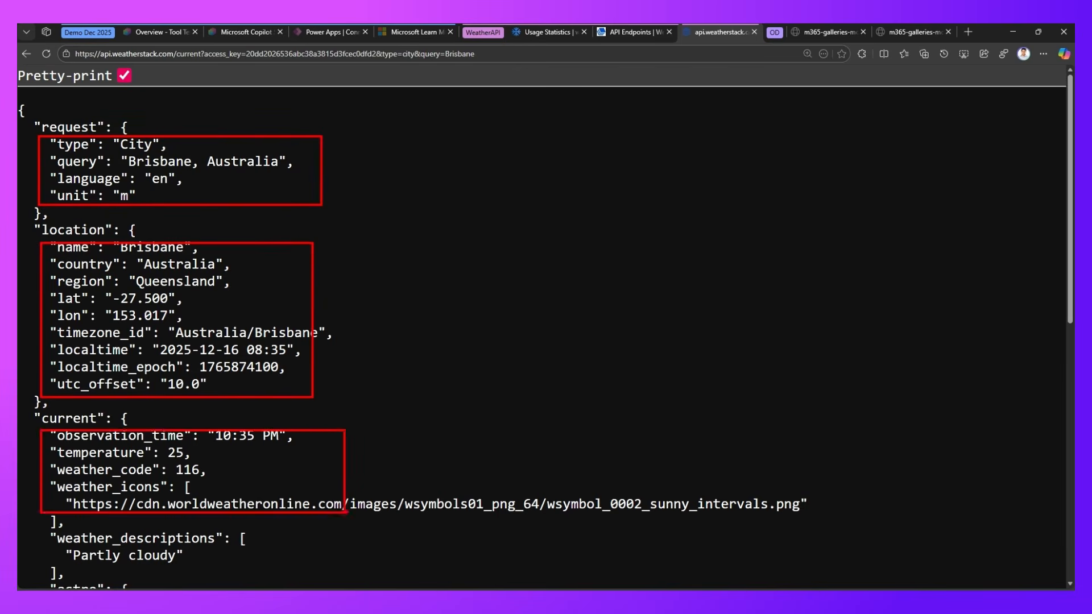
{"action": "key", "text": "Escape"}
{"action": "scroll", "coordinate": [329, 492], "scroll_direction": "down", "scroll_amount": 5}
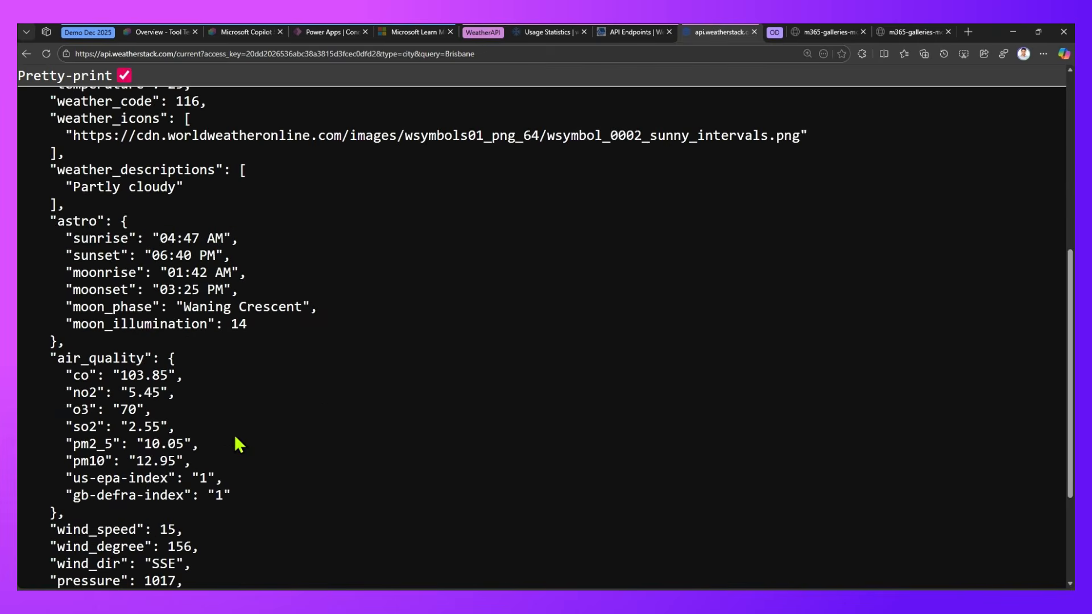
{"action": "scroll", "coordinate": [146, 395], "scroll_direction": "down", "scroll_amount": 3}
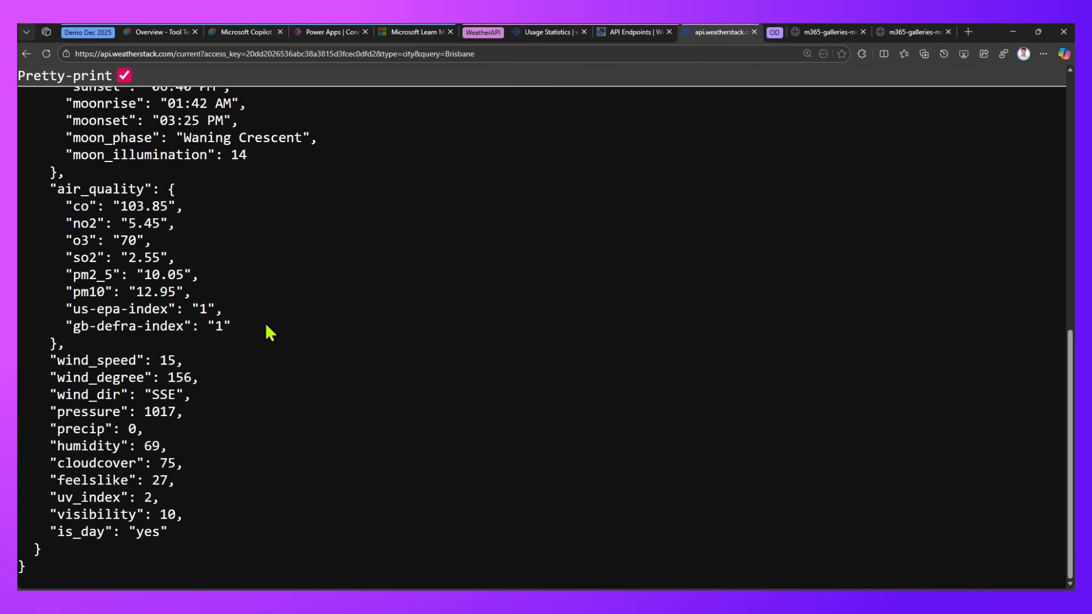
Switch to the Tool Tester agent in Copilot Studio and start adding a new tool of type REST API
{"action": "left_click", "coordinate": [165, 32]}
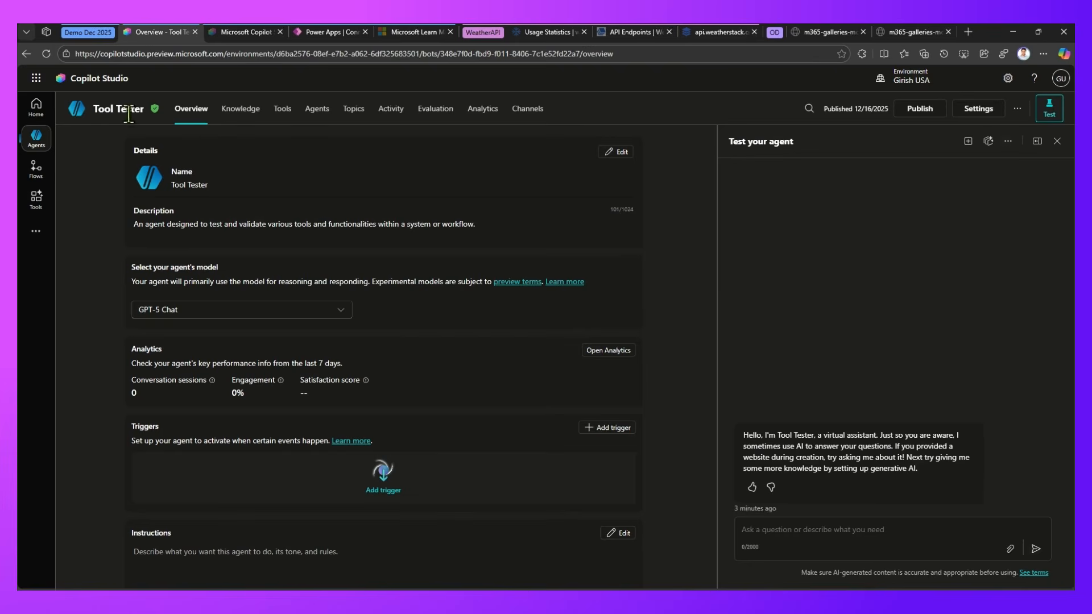
{"action": "left_click", "coordinate": [287, 115]}
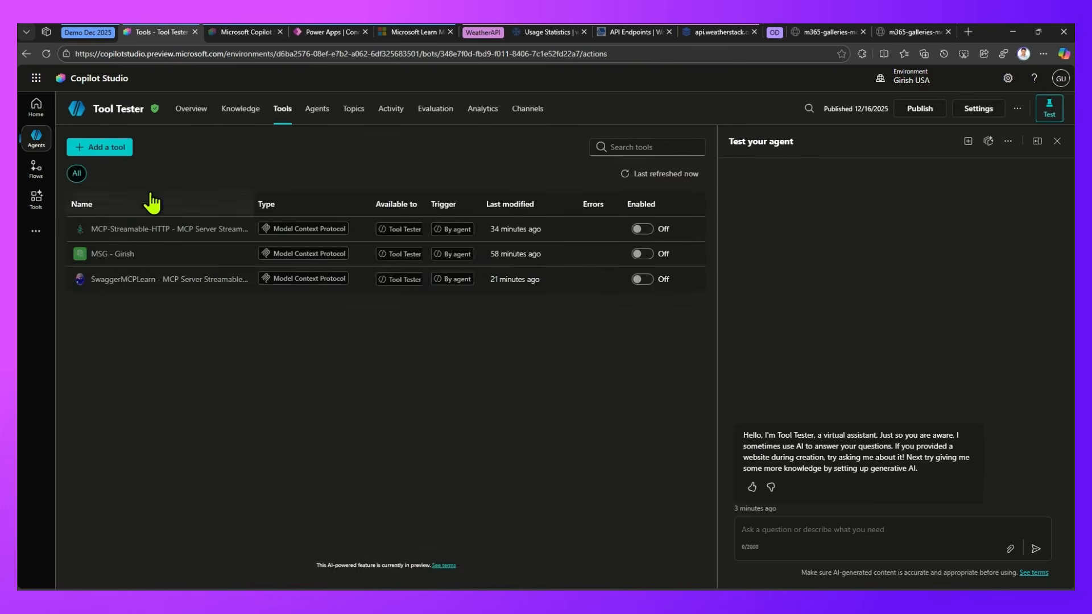
{"action": "left_click", "coordinate": [117, 149]}
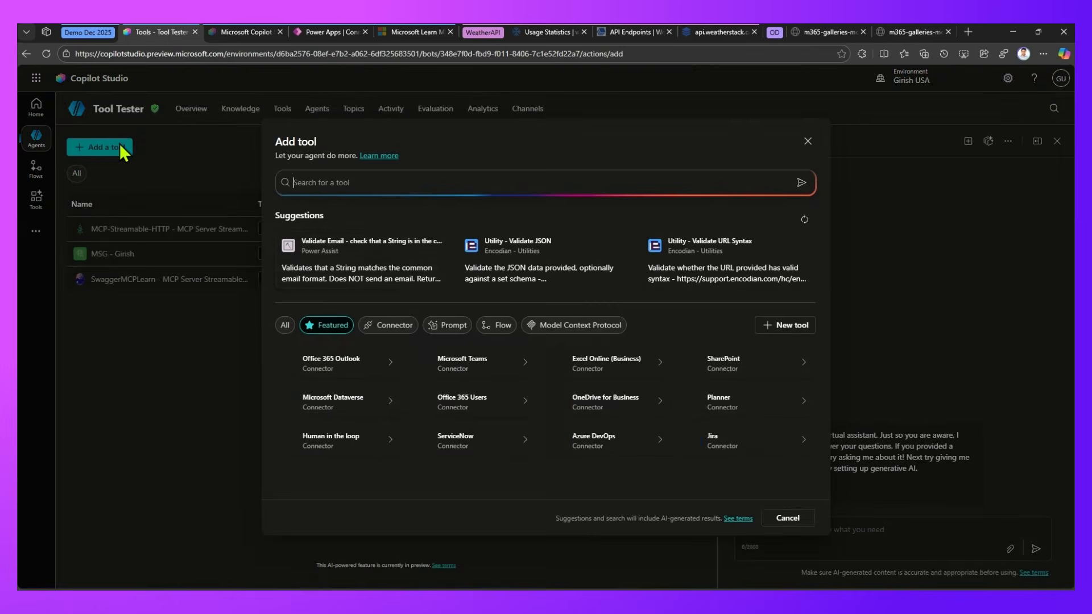
{"action": "left_click", "coordinate": [787, 325]}
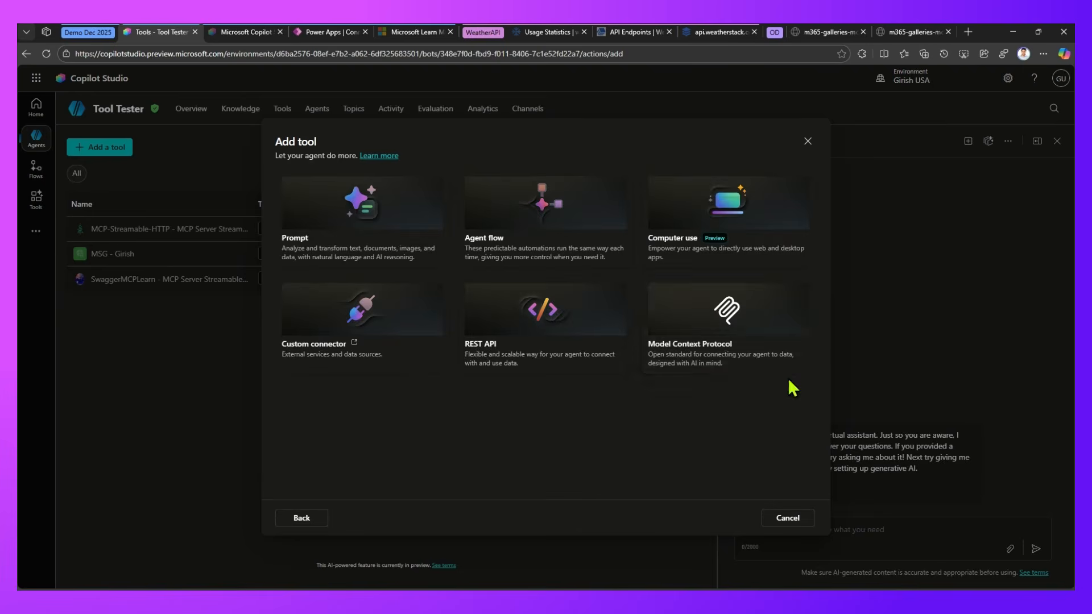
{"action": "left_click_drag", "start_coordinate": [328, 208], "coordinate": [385, 186]}
{"action": "left_click_drag", "start_coordinate": [489, 209], "coordinate": [538, 200]}
{"action": "left_click_drag", "start_coordinate": [532, 307], "coordinate": [590, 309]}
{"action": "left_click_drag", "start_coordinate": [666, 334], "coordinate": [751, 326]}
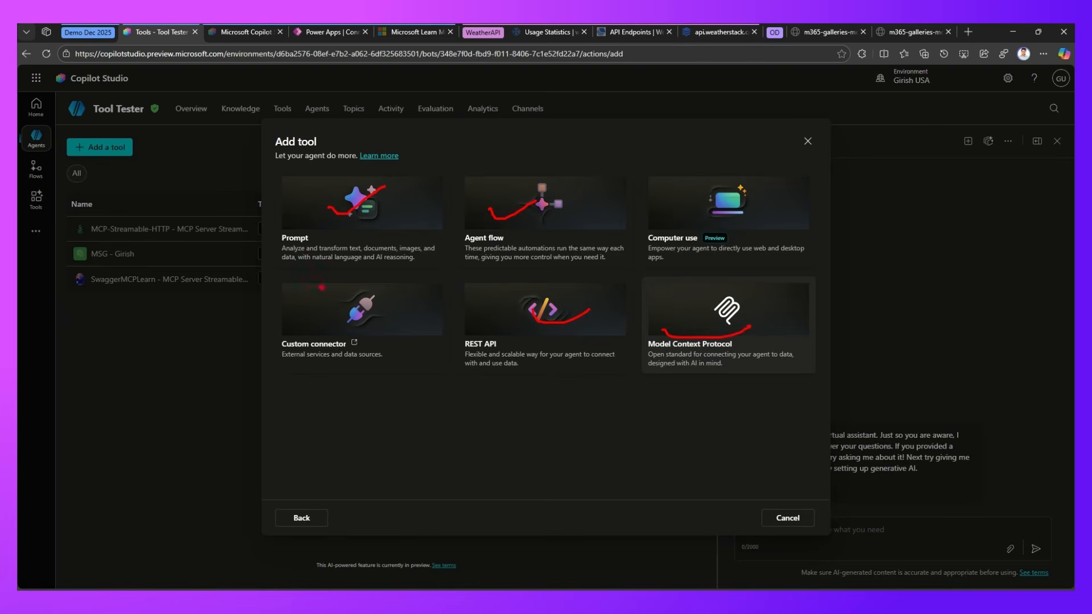
{"action": "left_click_drag", "start_coordinate": [303, 312], "coordinate": [357, 296]}
{"action": "mouse_move", "coordinate": [532, 276]}
{"action": "left_mouse_down"}
{"action": "mouse_move", "coordinate": [503, 392]}
{"action": "mouse_move", "coordinate": [422, 278]}
{"action": "left_mouse_up"}
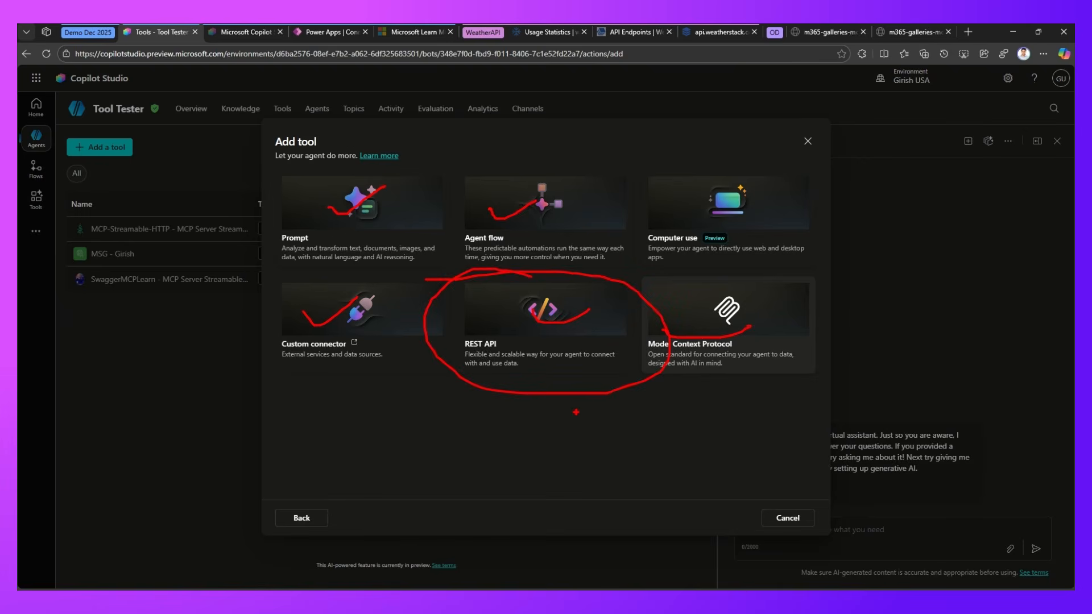
{"action": "key", "text": "Escape"}
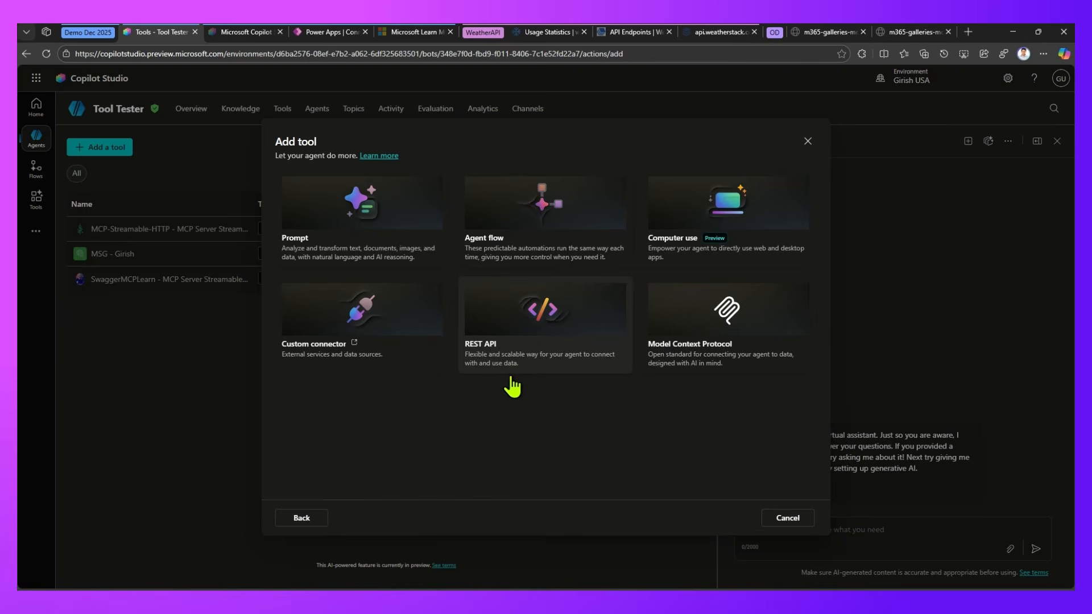
{"action": "left_click", "coordinate": [537, 314]}
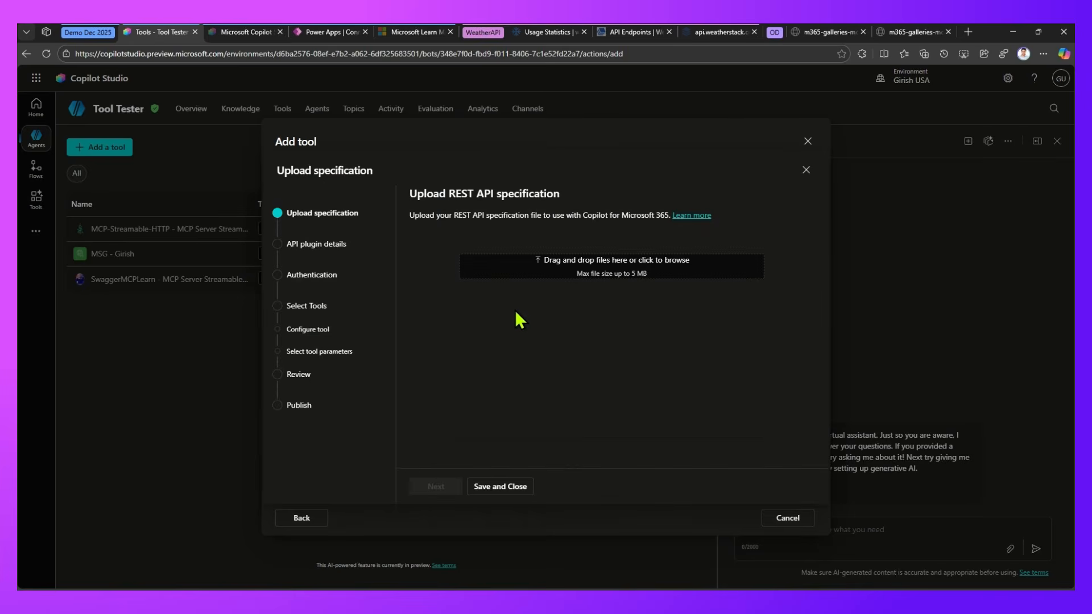
Check the Weatherstack usage page and the Brisbane request URL, and return to the REST API specification upload
{"action": "left_click", "coordinate": [537, 34]}
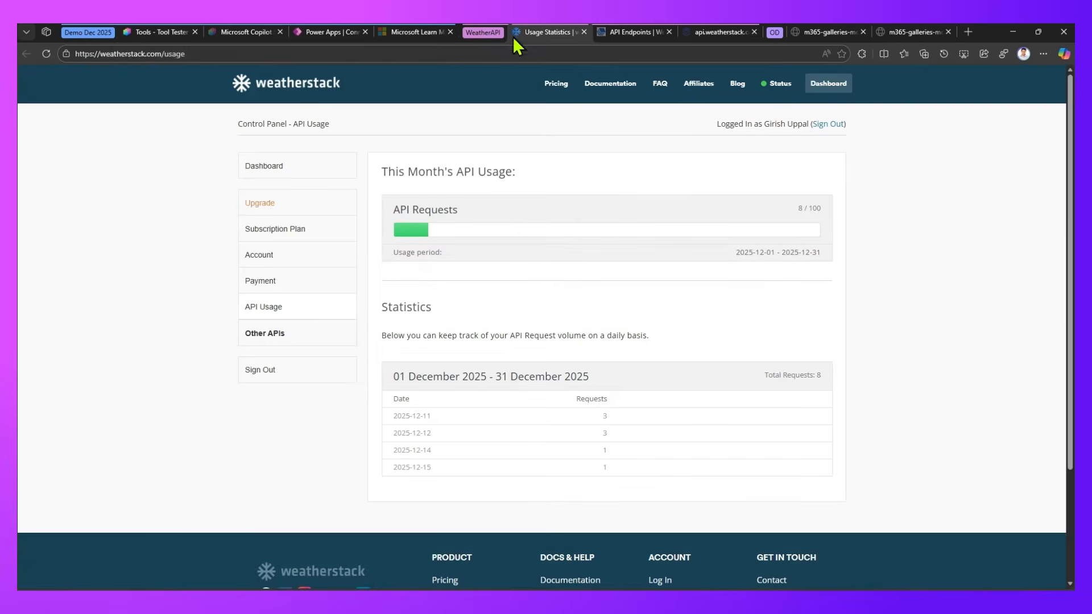
{"action": "left_click", "coordinate": [191, 54]}
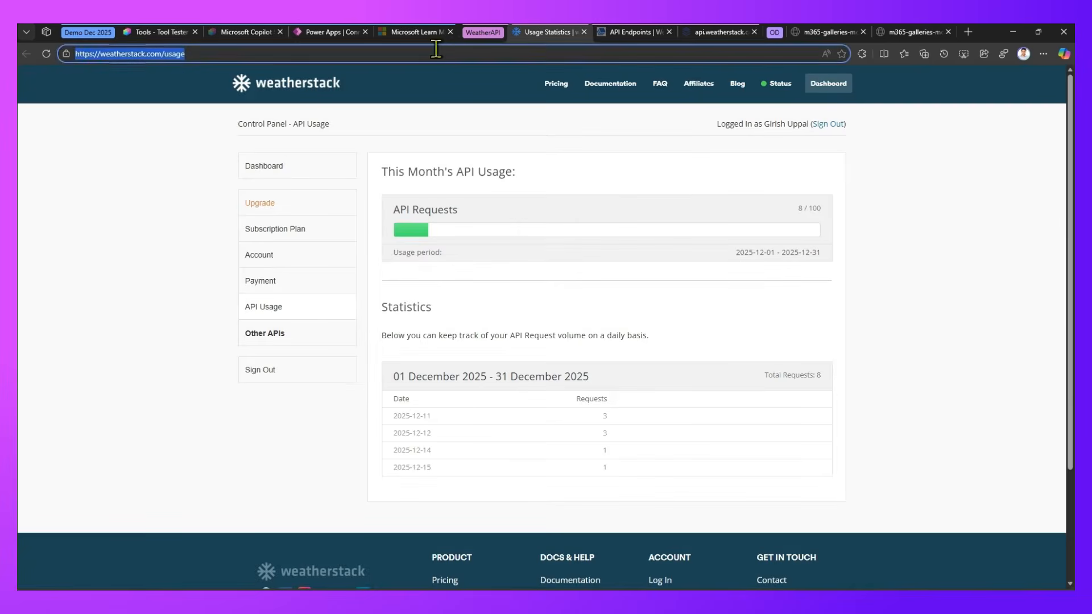
{"action": "left_click", "coordinate": [714, 32]}
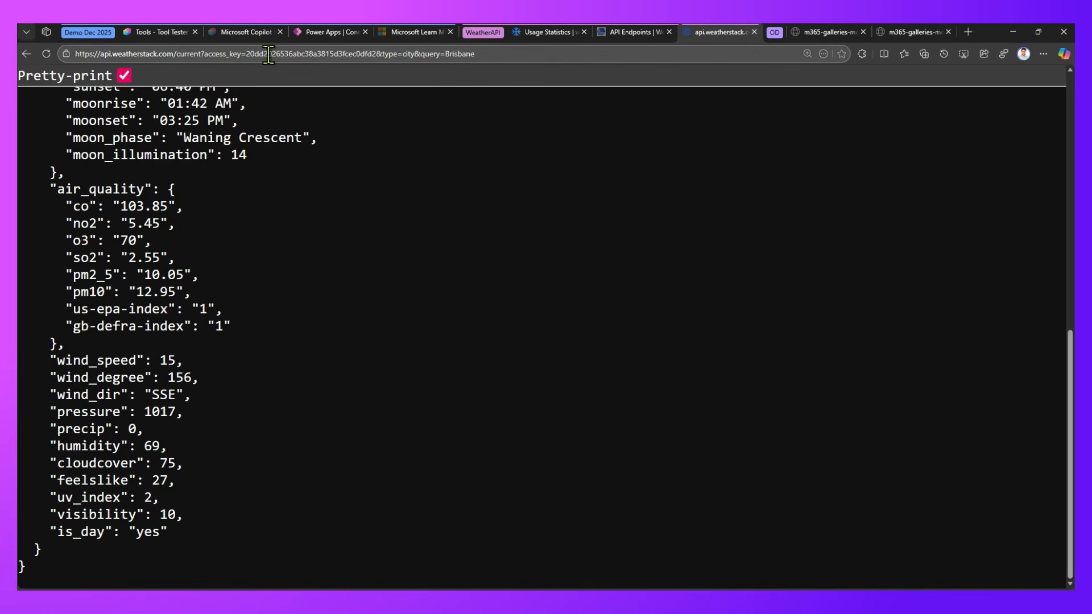
{"action": "left_click", "coordinate": [158, 33]}
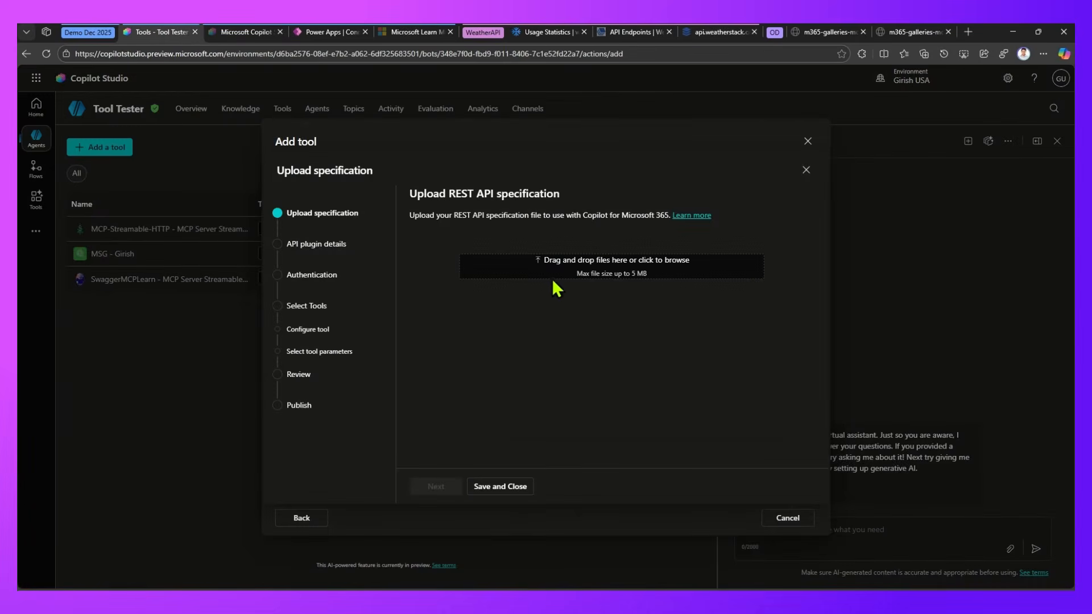
Open the browser's Copilot chat beside the page and reopen the earlier conversation about generating an OpenAPI file
{"action": "left_click", "coordinate": [1063, 54]}
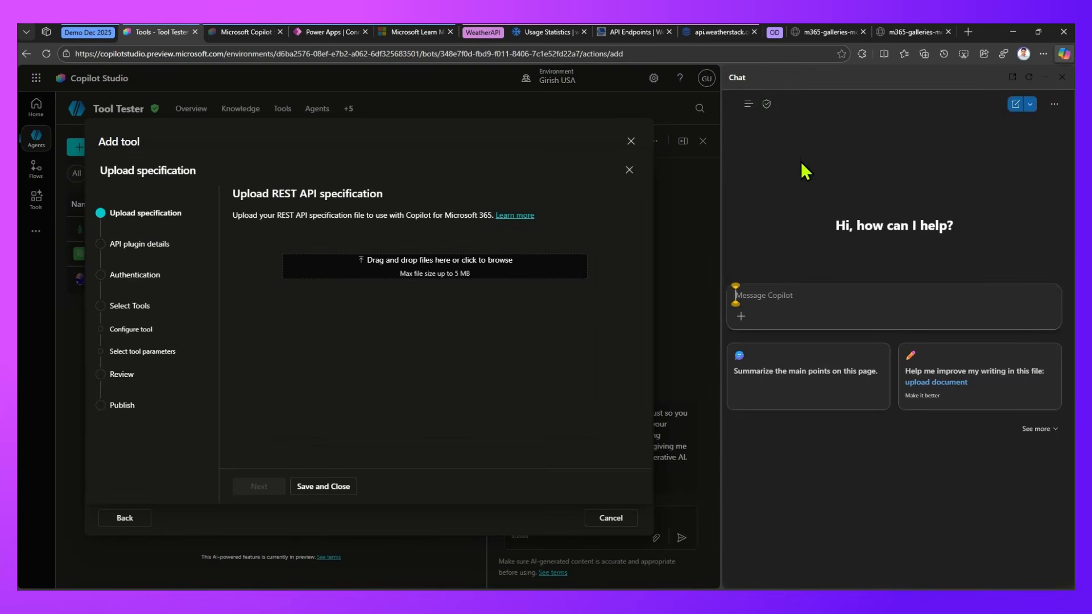
{"action": "left_click", "coordinate": [746, 104]}
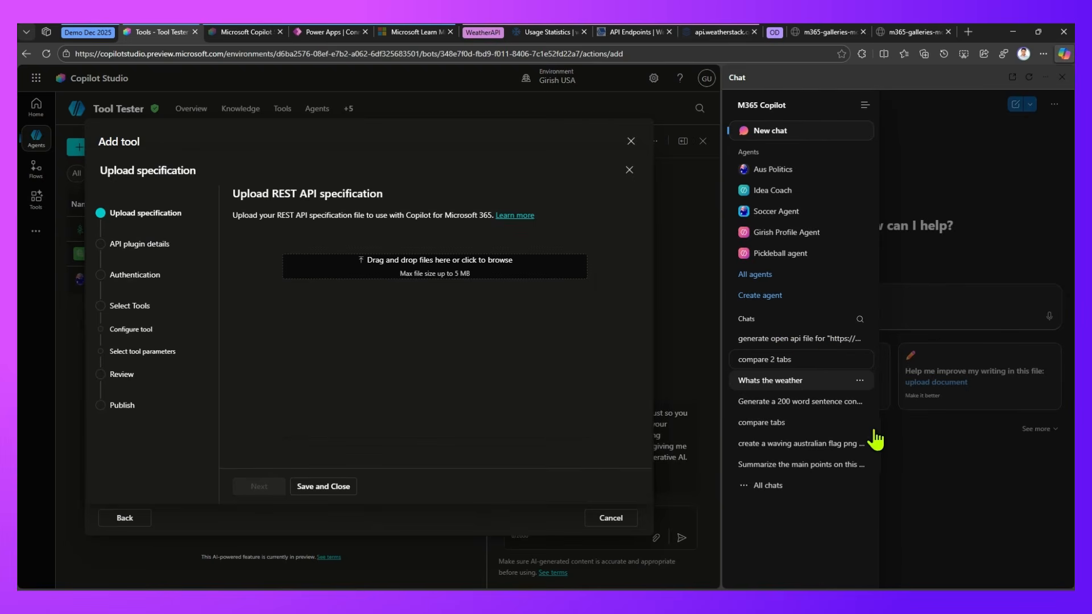
{"action": "left_click", "coordinate": [814, 339]}
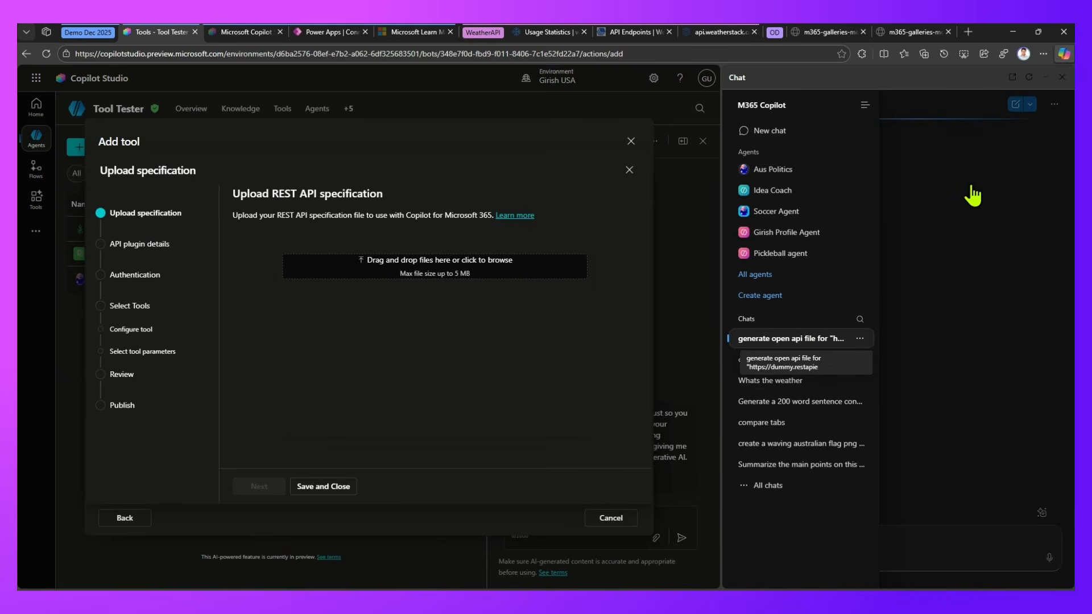
{"action": "left_click", "coordinate": [829, 337]}
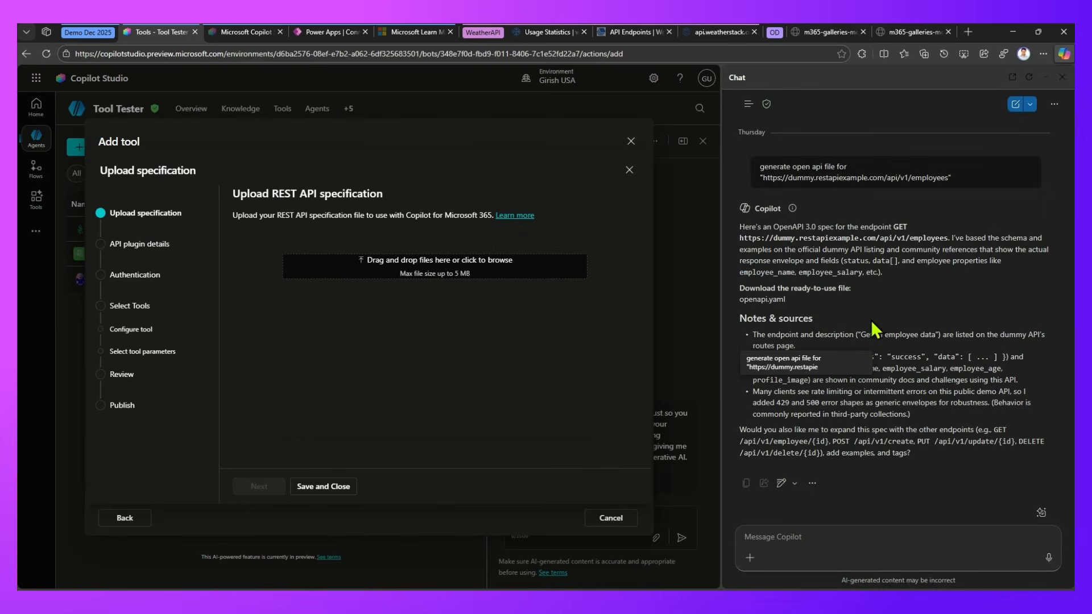
Review the conversation's prompts and generated specifications, including the Swagger v2 JSON for the Weatherstack current endpoint
{"action": "scroll", "coordinate": [943, 350], "scroll_direction": "down", "scroll_amount": 5}
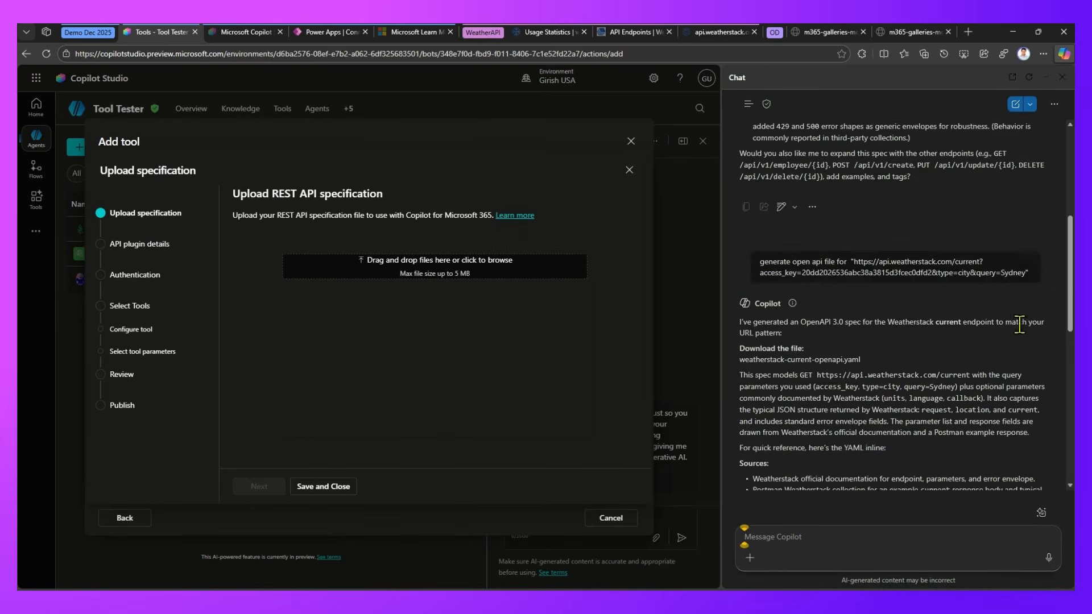
{"action": "scroll", "coordinate": [744, 536], "scroll_direction": "down", "scroll_amount": 10}
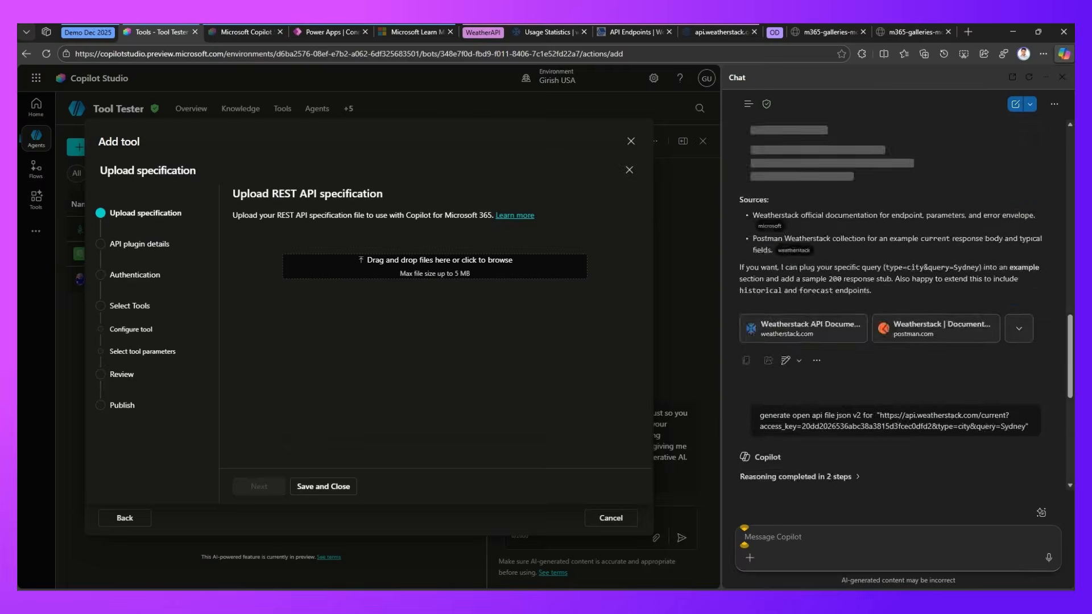
{"action": "scroll", "coordinate": [744, 536], "scroll_direction": "down", "scroll_amount": 1}
{"action": "scroll", "coordinate": [744, 536], "scroll_direction": "up", "scroll_amount": 2}
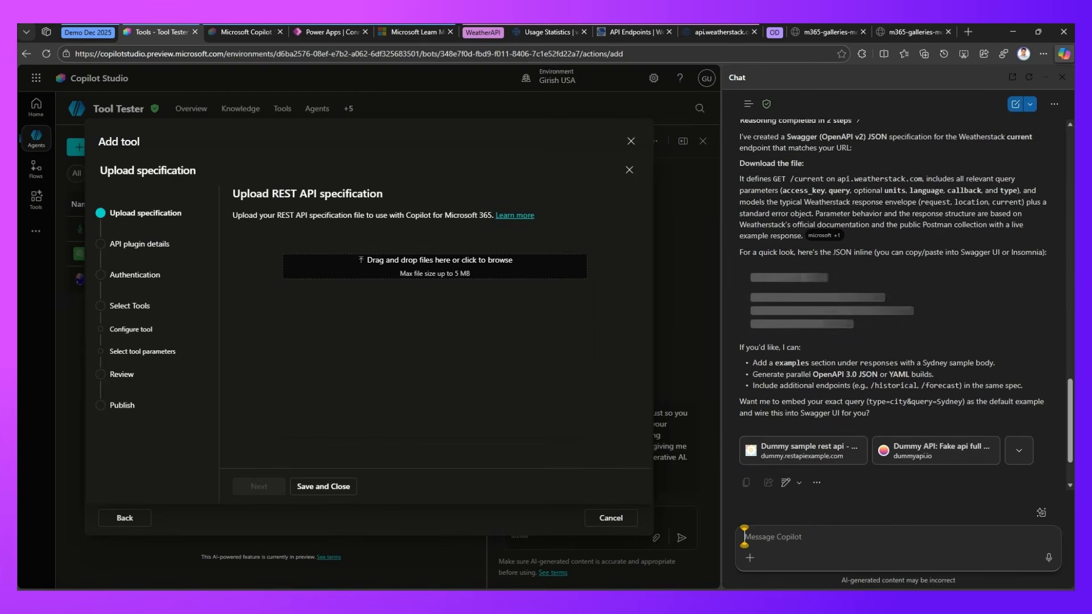
{"action": "scroll", "coordinate": [744, 536], "scroll_direction": "up", "scroll_amount": 3}
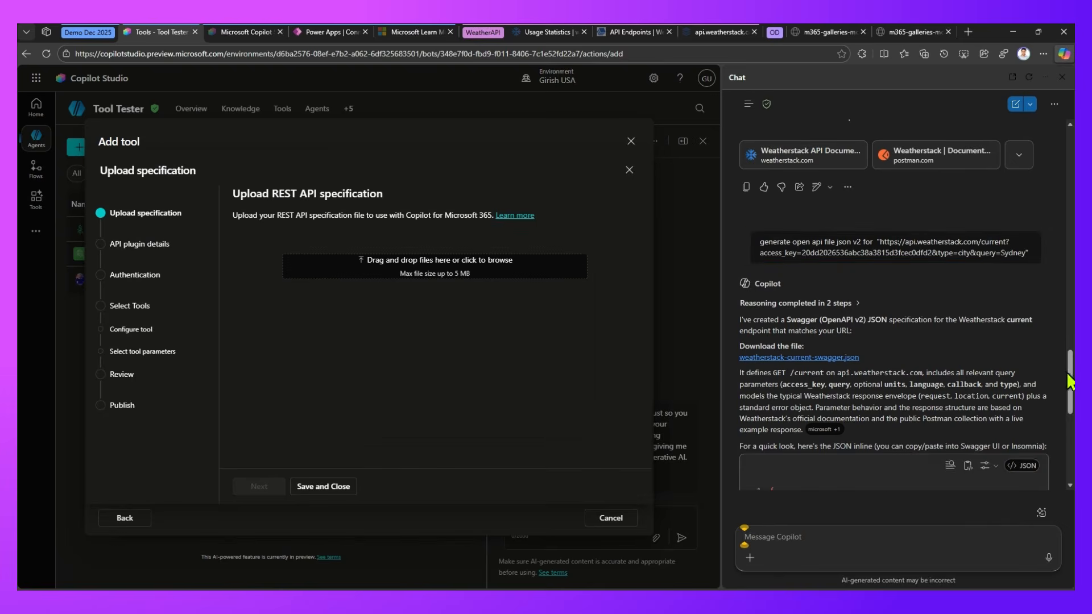
{"action": "left_click_drag", "start_coordinate": [1070, 383], "coordinate": [1071, 408]}
{"action": "left_click_drag", "start_coordinate": [1070, 417], "coordinate": [1070, 418]}
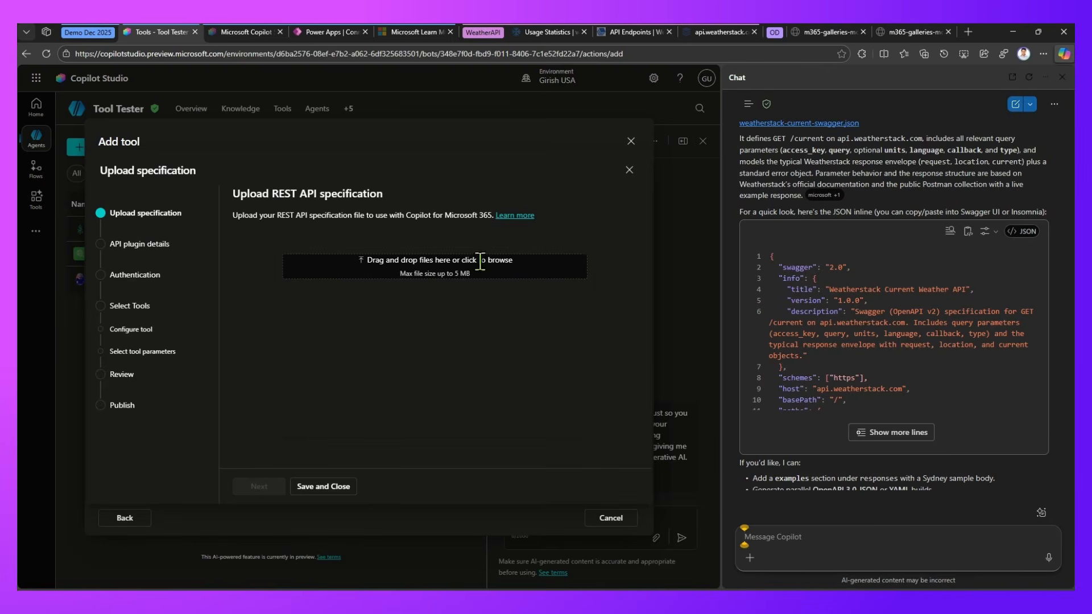
Upload weather.json from the Downloads folder as the REST API specification and continue to the API plugin details
{"action": "left_click", "coordinate": [451, 271]}
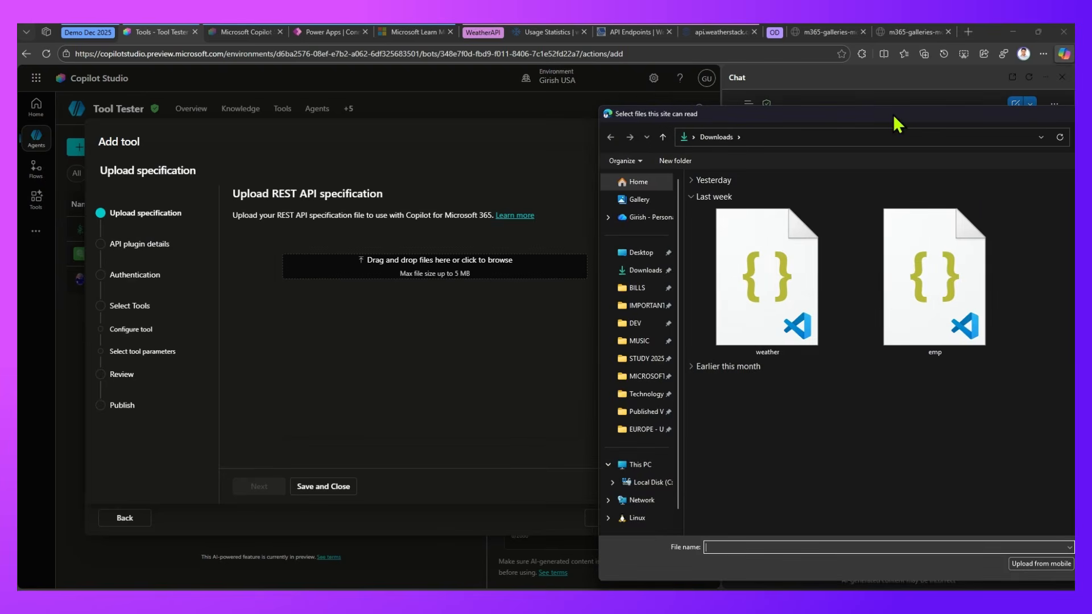
{"action": "left_click_drag", "start_coordinate": [892, 114], "coordinate": [1074, 115]}
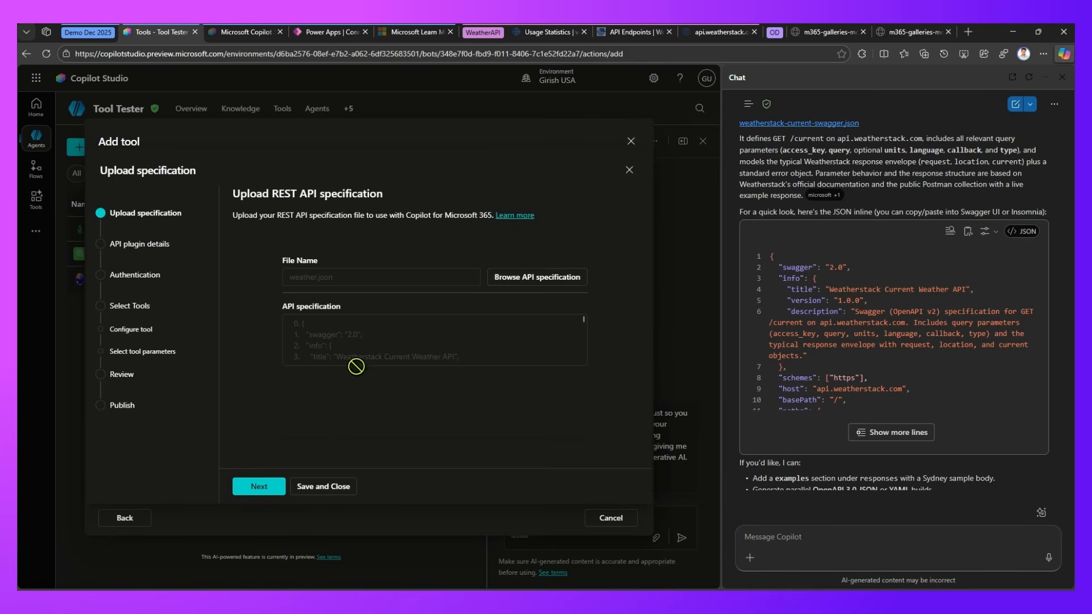
{"action": "left_click", "coordinate": [251, 486]}
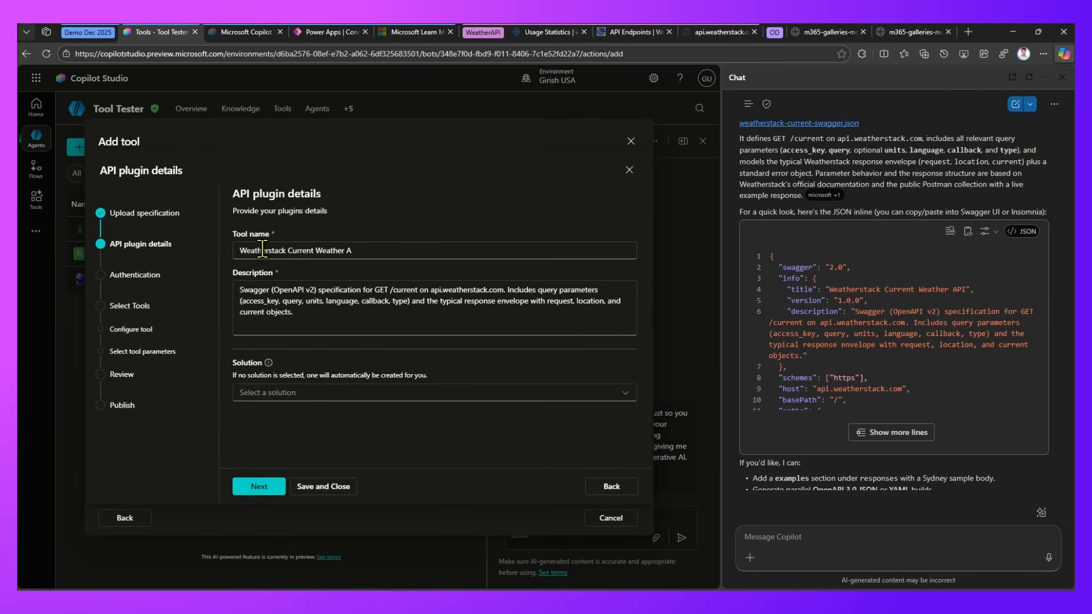
Name the API plugin Weatherstack December Build, assign it to Vibe Solution, and continue to the authentication settings
{"action": "left_click_drag", "start_coordinate": [287, 250], "coordinate": [478, 250]}
{"action": "type", "text": "Dec"}
{"action": "key", "text": "BackSpace"}
{"action": "key", "text": "BackSpace"}
{"action": "key", "text": "BackSpace"}
{"action": "type", "text": "December Build"}
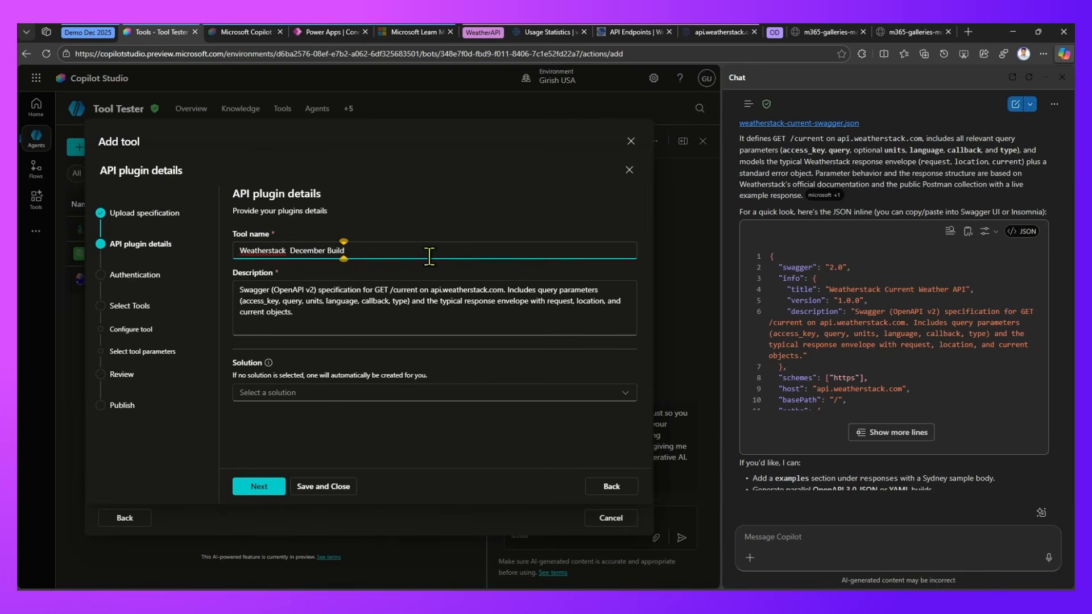
{"action": "key", "text": "Tab"}
{"action": "left_click", "coordinate": [327, 396]}
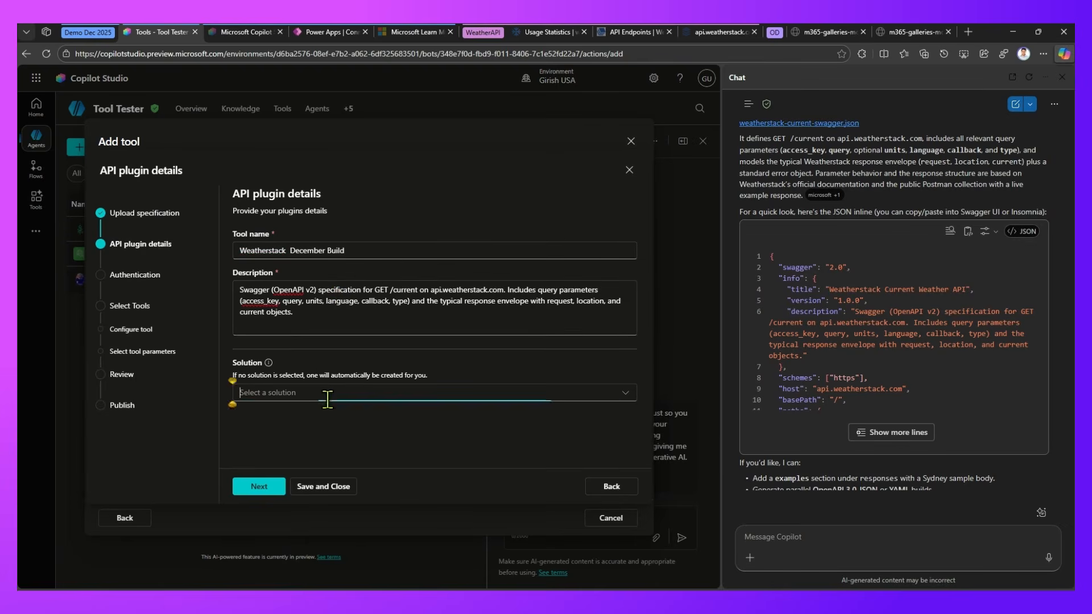
{"action": "left_click", "coordinate": [299, 452]}
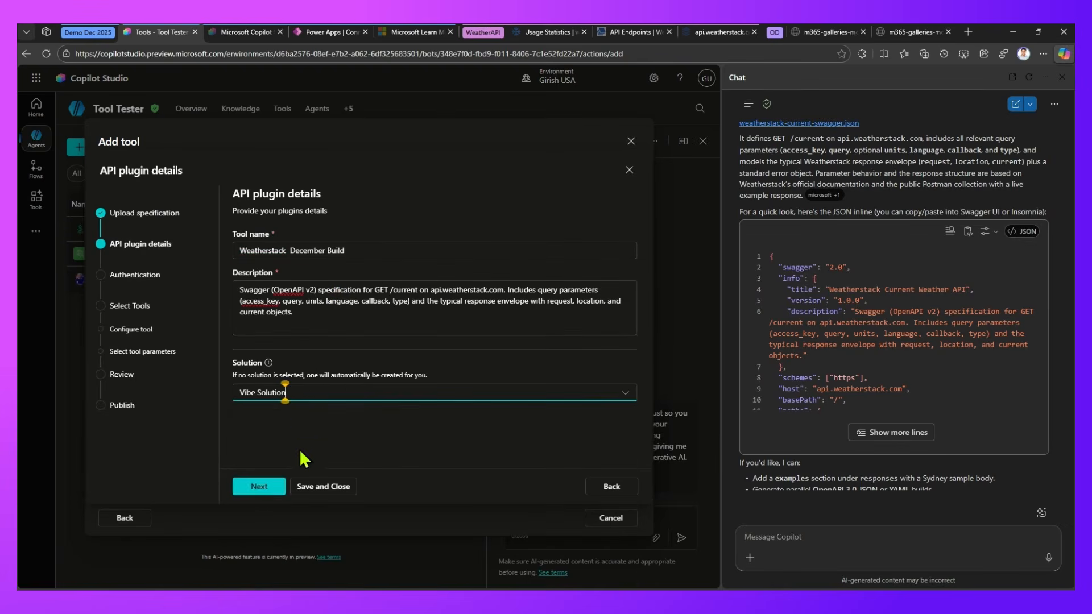
{"action": "left_click", "coordinate": [263, 484]}
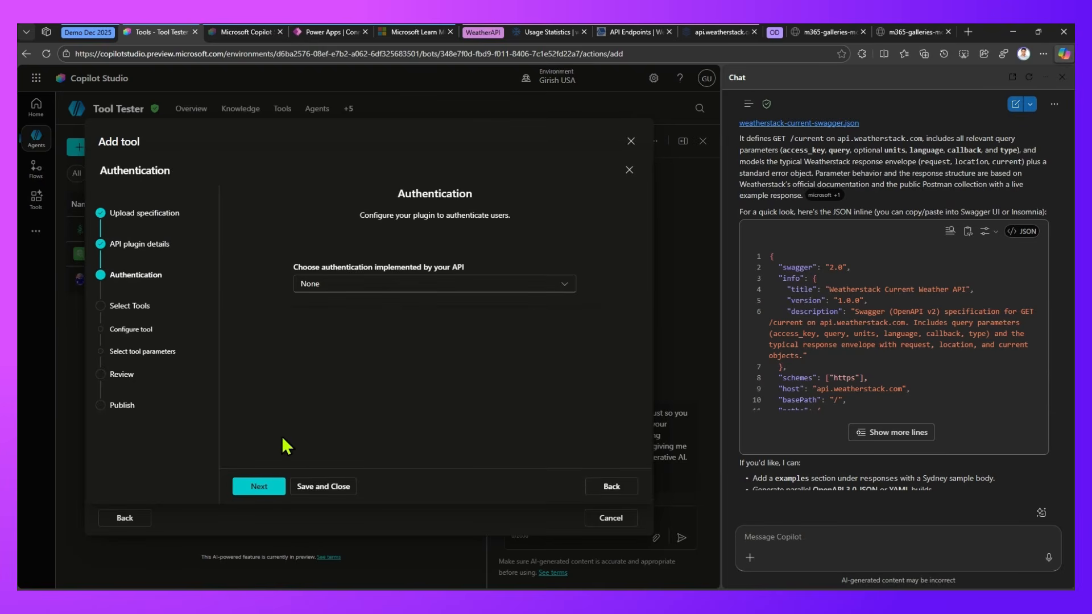
Configure API key authentication with access_key as both the parameter label and parameter name, and continue to the tool selection
{"action": "left_click", "coordinate": [344, 287]}
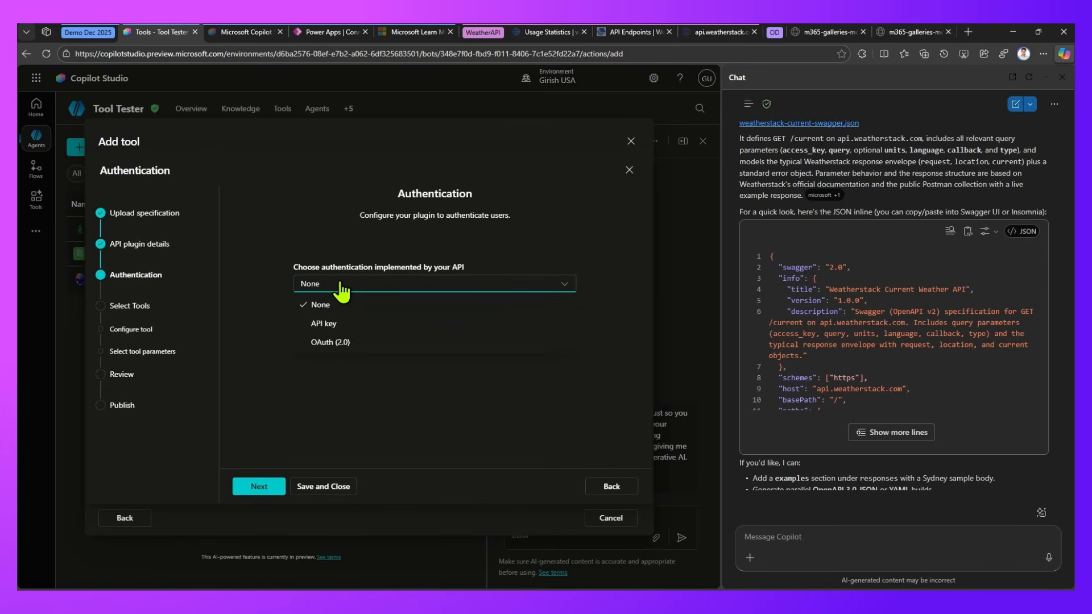
{"action": "left_click", "coordinate": [328, 324]}
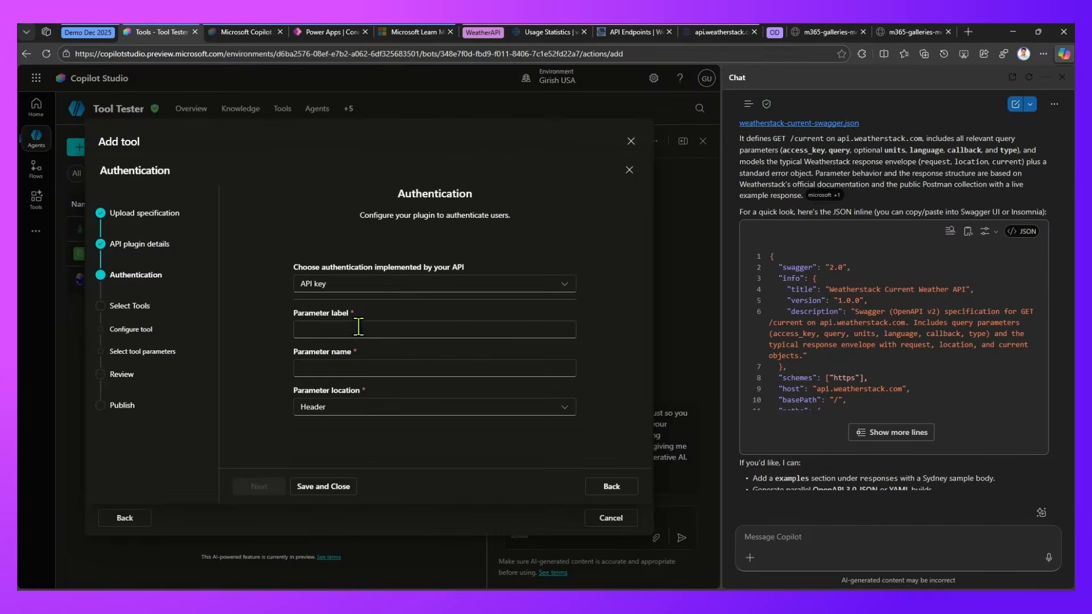
{"action": "left_click", "coordinate": [358, 327]}
{"action": "type", "text": "access_key"}
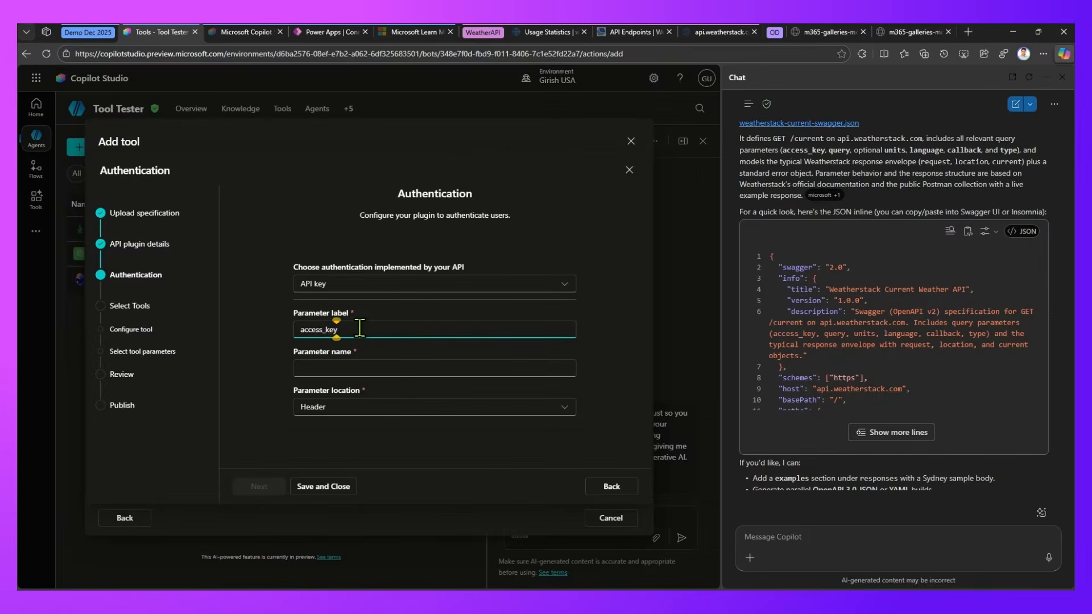
{"action": "key", "text": "ctrl+a"}
{"action": "key", "text": "ctrl+c"}
{"action": "left_click", "coordinate": [368, 368]}
{"action": "key", "text": "ctrl+v"}
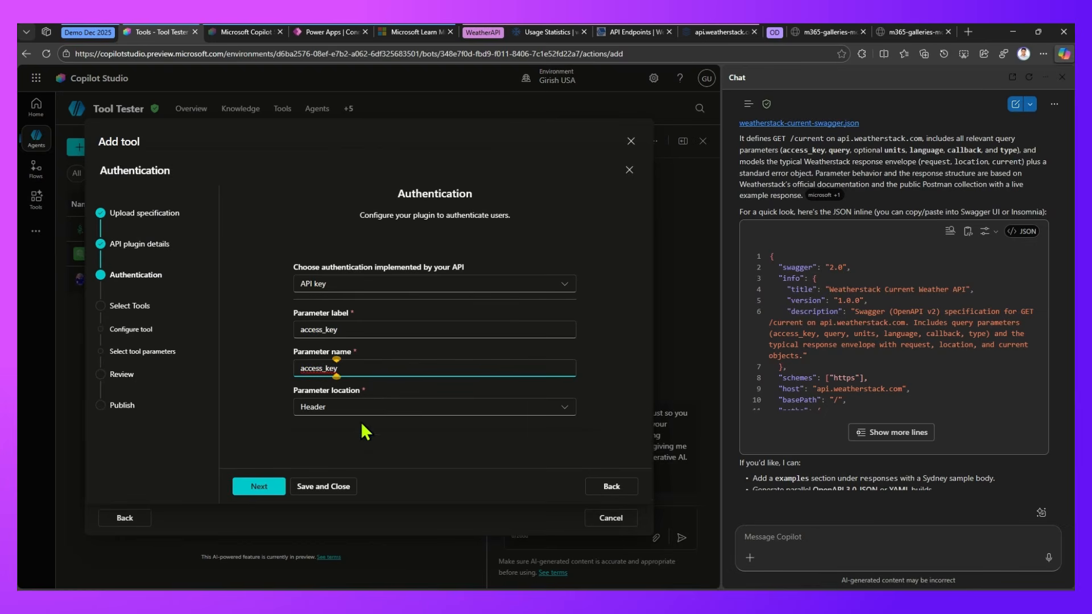
{"action": "left_click", "coordinate": [416, 408]}
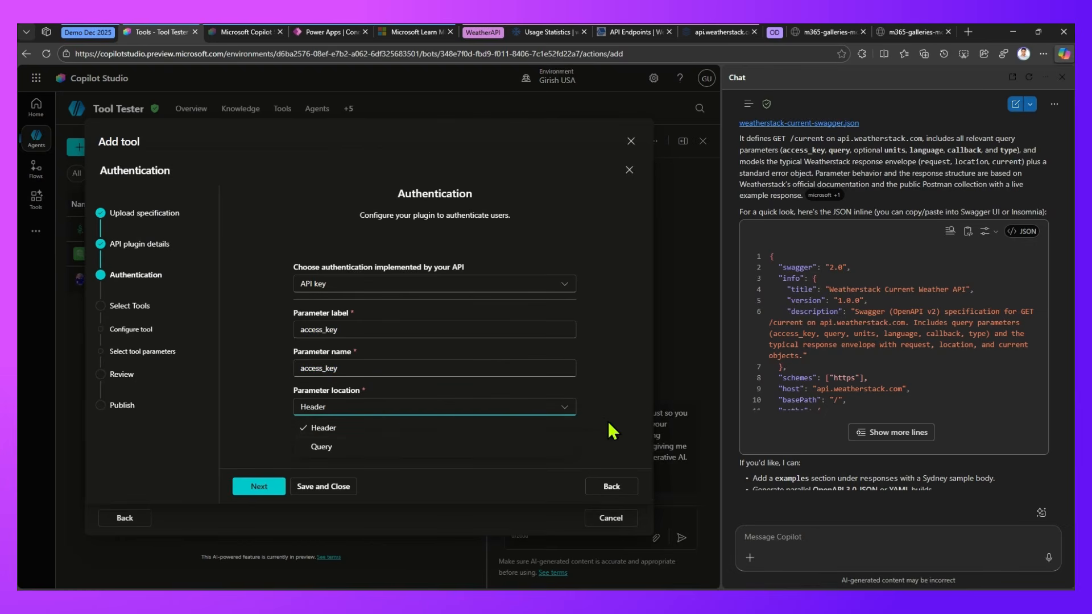
{"action": "left_click", "coordinate": [604, 417]}
{"action": "left_click", "coordinate": [257, 485]}
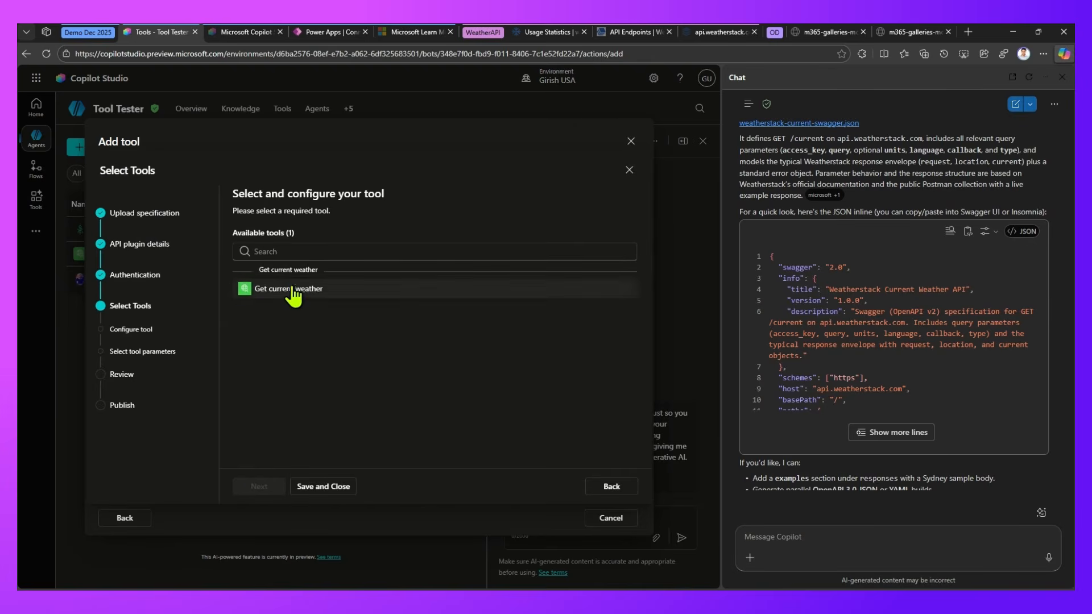
Select the Get current weather tool, review its description and input and output parameters, and save the configuration
{"action": "left_click", "coordinate": [294, 290]}
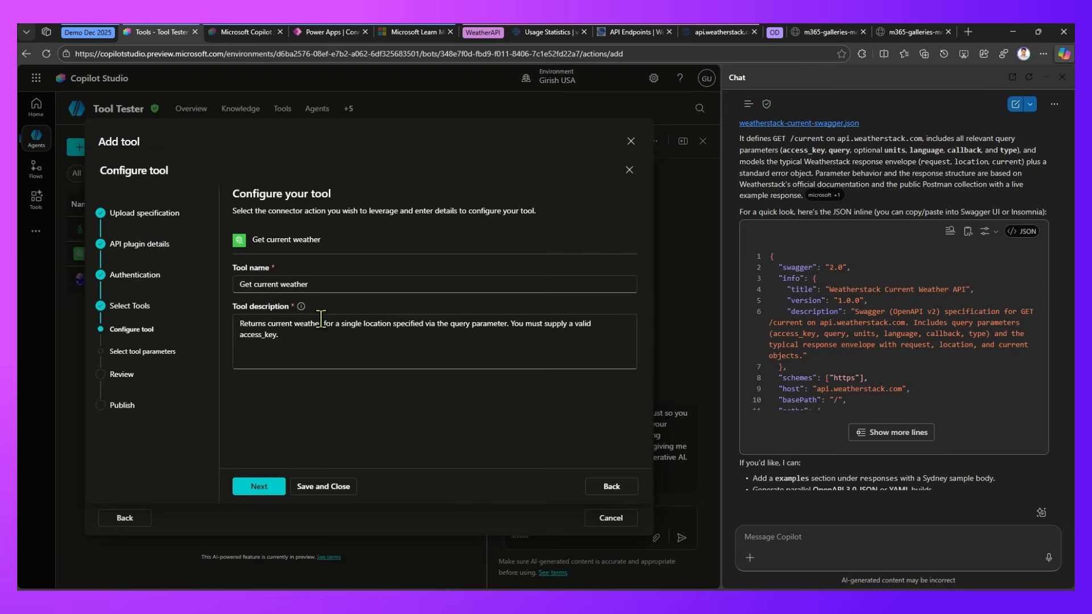
{"action": "left_click_drag", "start_coordinate": [342, 324], "coordinate": [511, 324]}
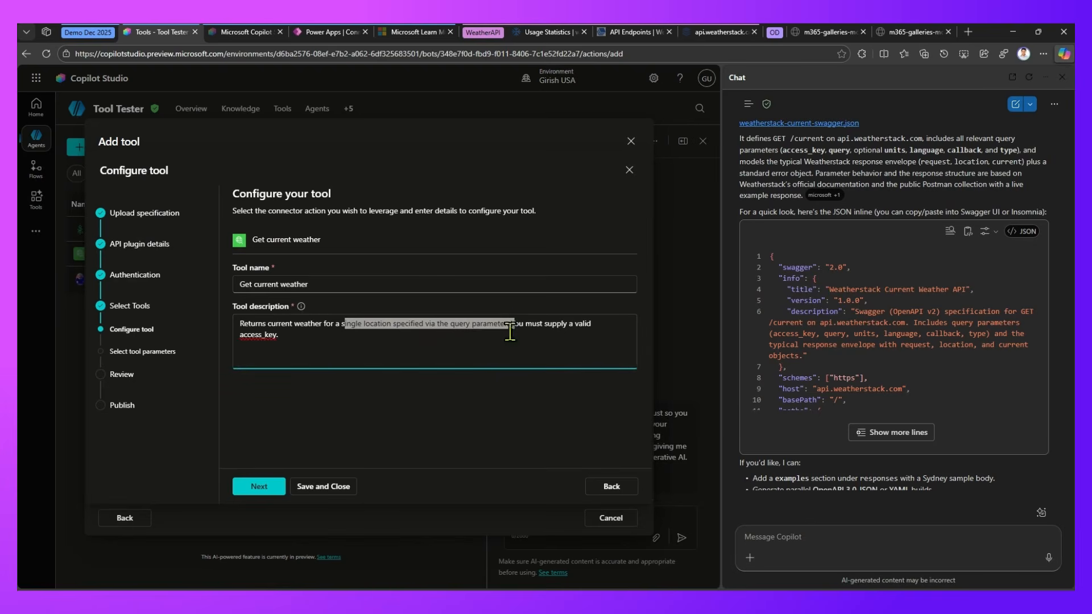
{"action": "left_click", "coordinate": [275, 491]}
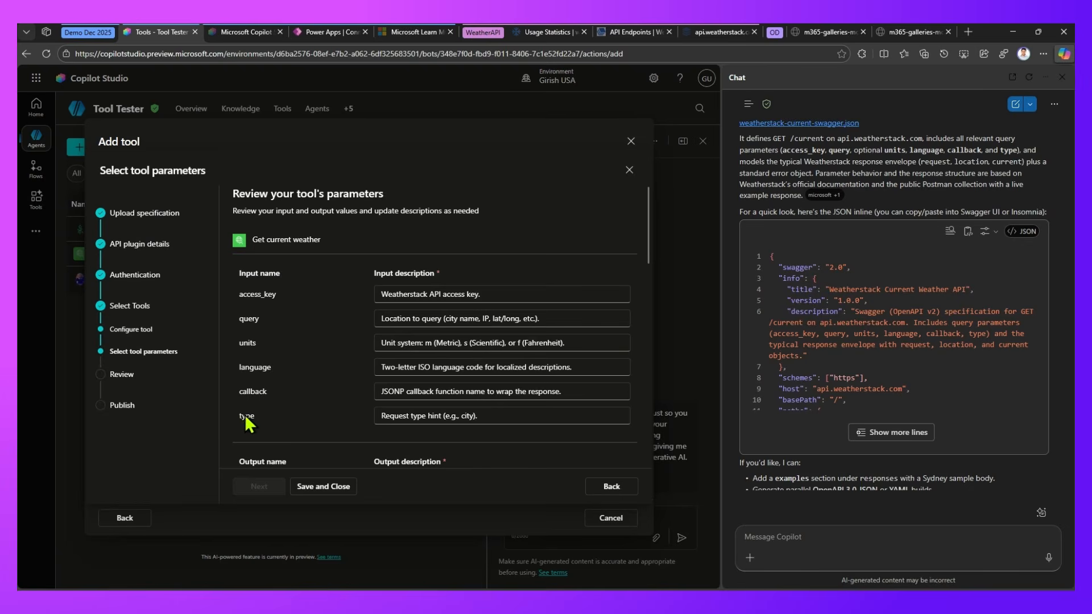
{"action": "left_click_drag", "start_coordinate": [647, 247], "coordinate": [656, 463]}
{"action": "left_click", "coordinate": [312, 485]}
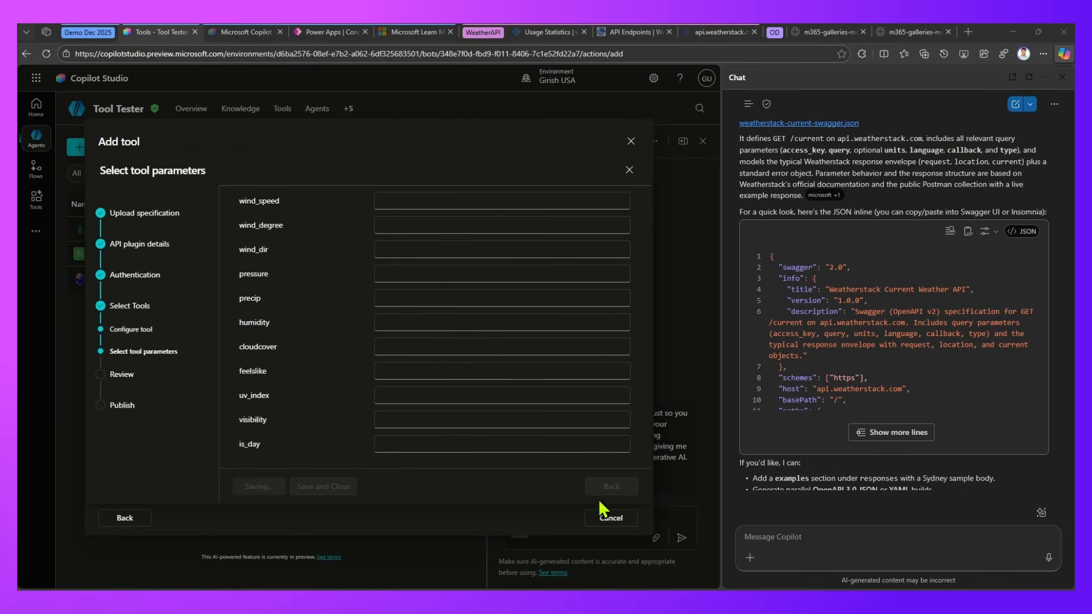
Leave the tool-adding dialog and close the browser's Copilot chat
{"action": "left_click", "coordinate": [606, 517]}
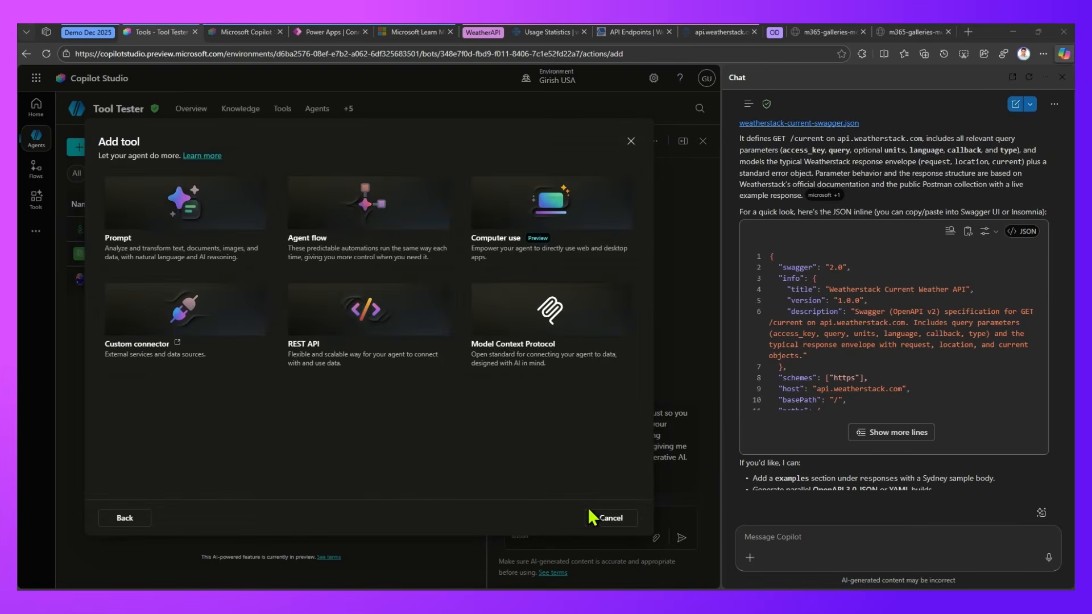
{"action": "left_click", "coordinate": [595, 519]}
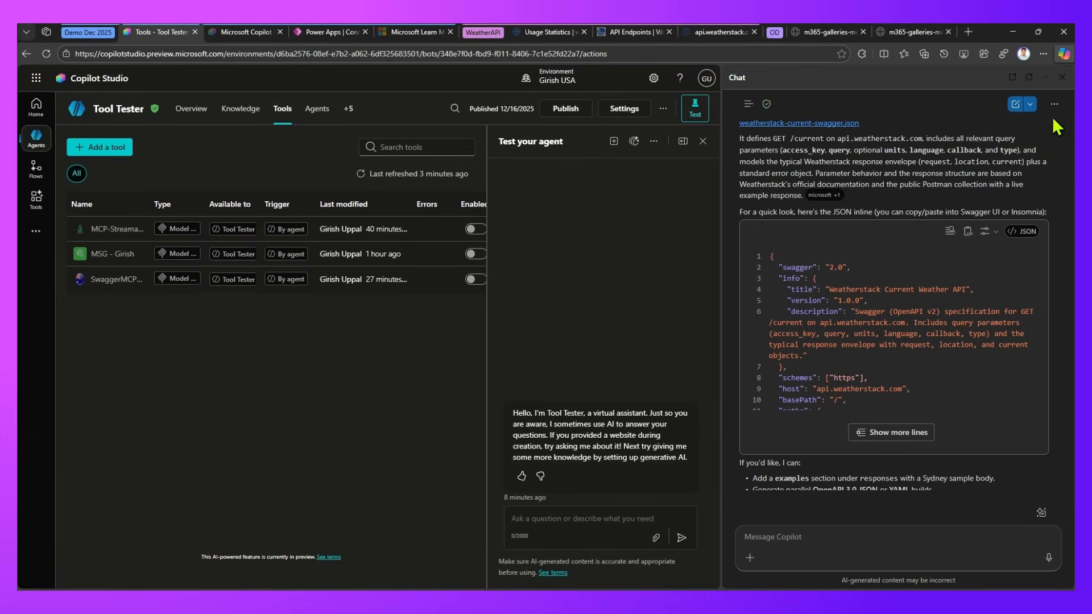
{"action": "left_click", "coordinate": [1062, 77]}
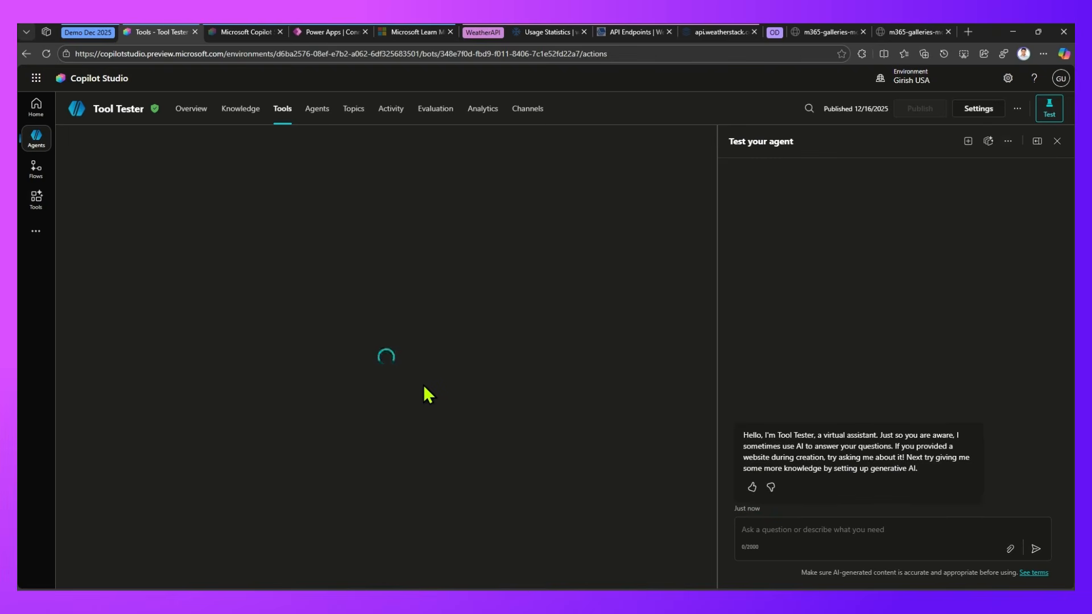
Start adding a tool, browse the connectors to Weatherstack December Build, and choose its Get current weather action
{"action": "left_click", "coordinate": [107, 148]}
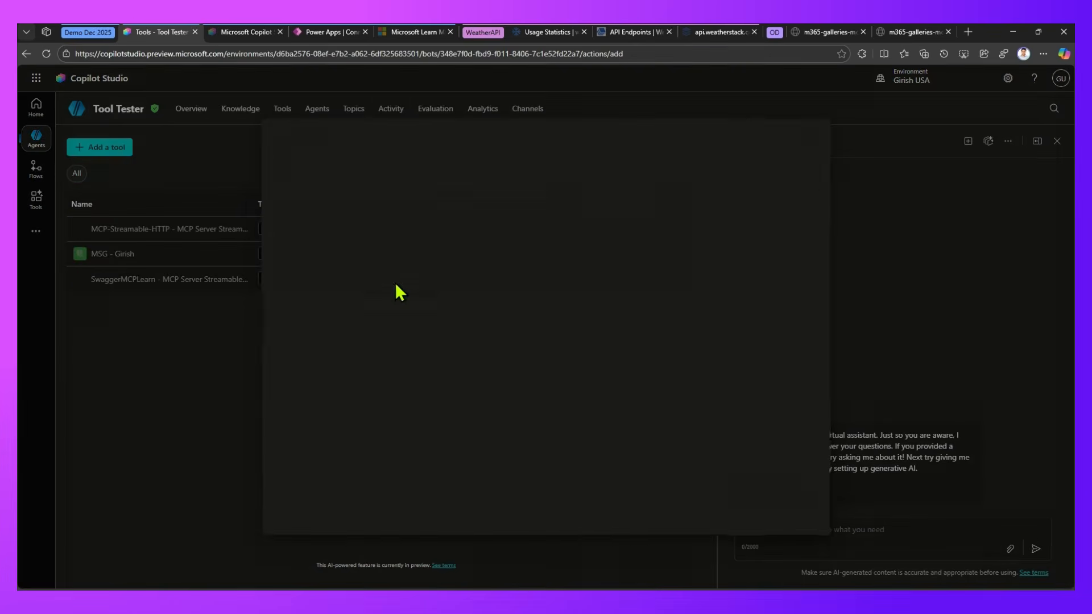
{"action": "left_click", "coordinate": [398, 325]}
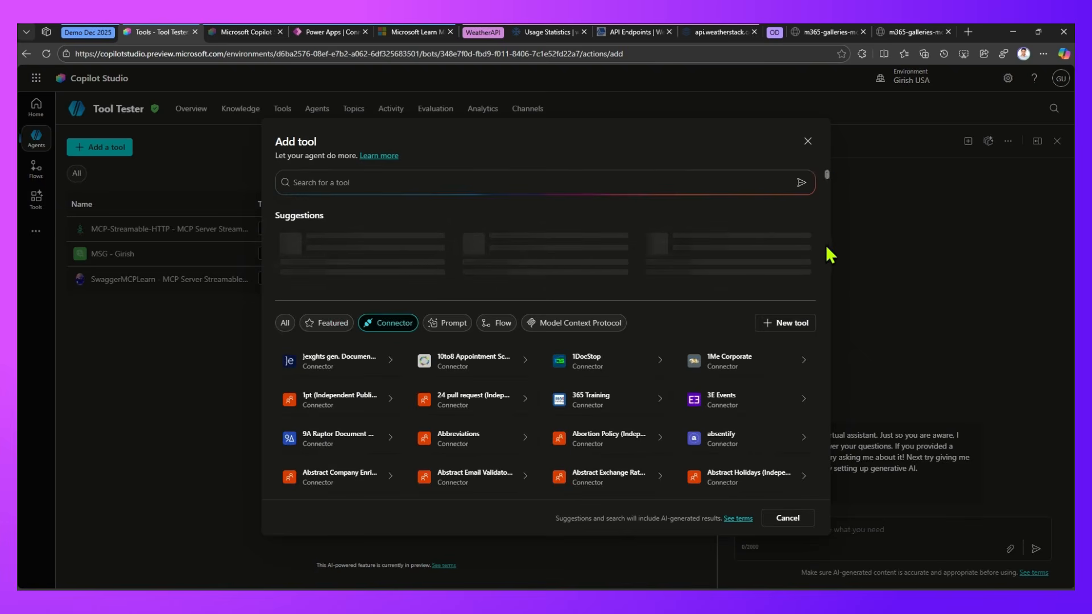
{"action": "scroll", "coordinate": [824, 194], "scroll_direction": "down", "scroll_amount": 15}
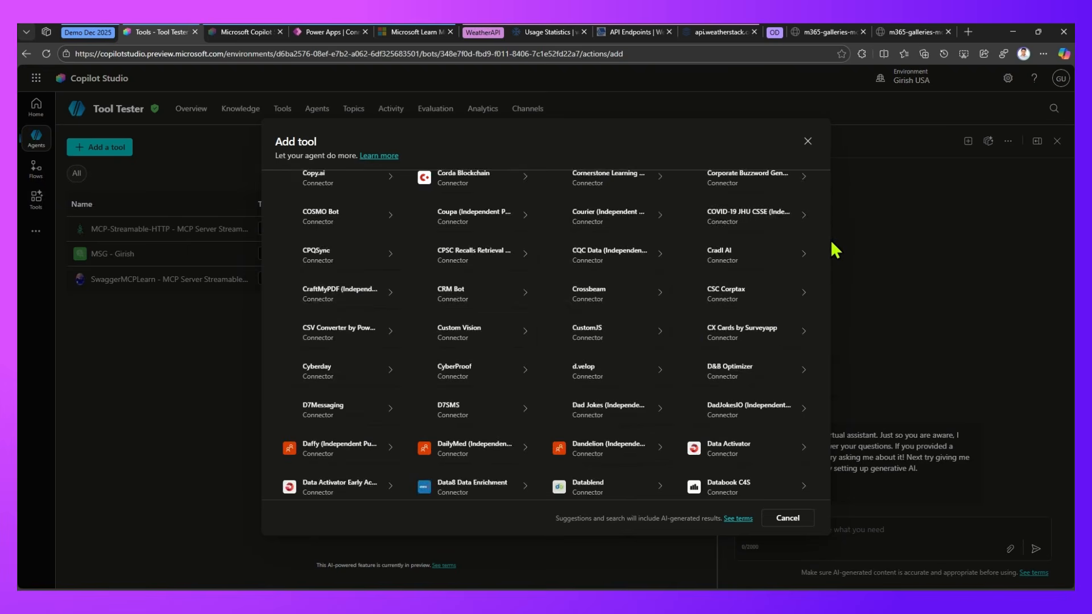
{"action": "left_click_drag", "start_coordinate": [824, 244], "coordinate": [838, 486]}
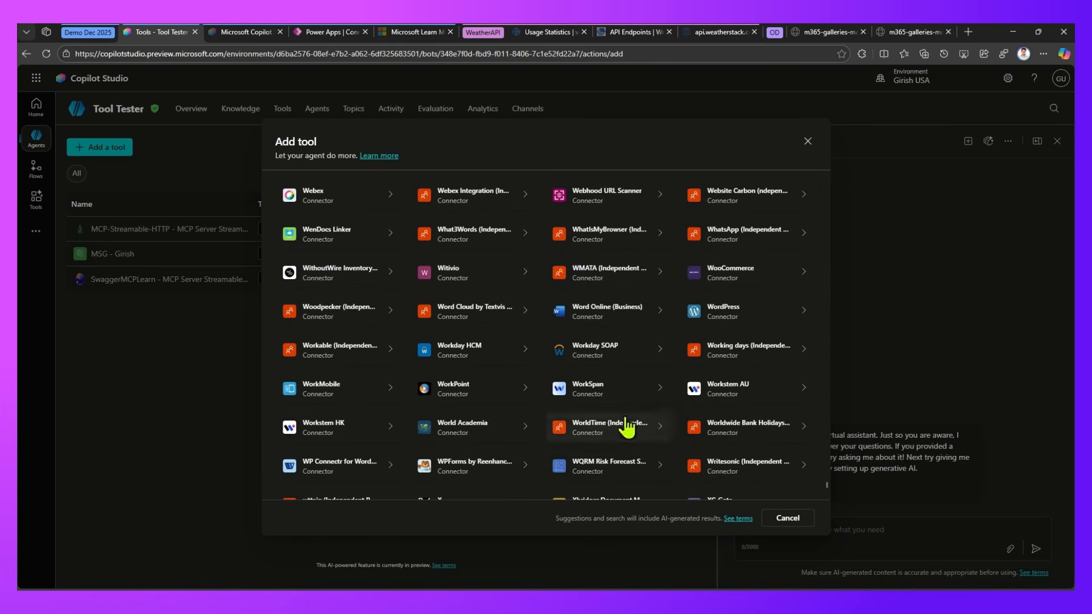
{"action": "scroll", "coordinate": [625, 425], "scroll_direction": "up", "scroll_amount": 3}
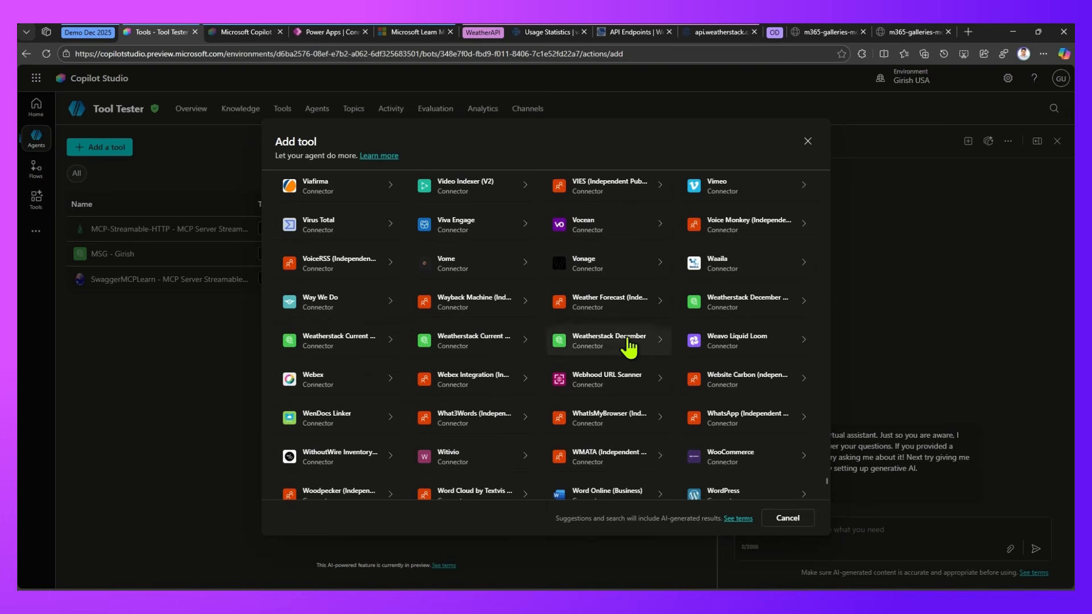
{"action": "mouse_move", "coordinate": [629, 347]}
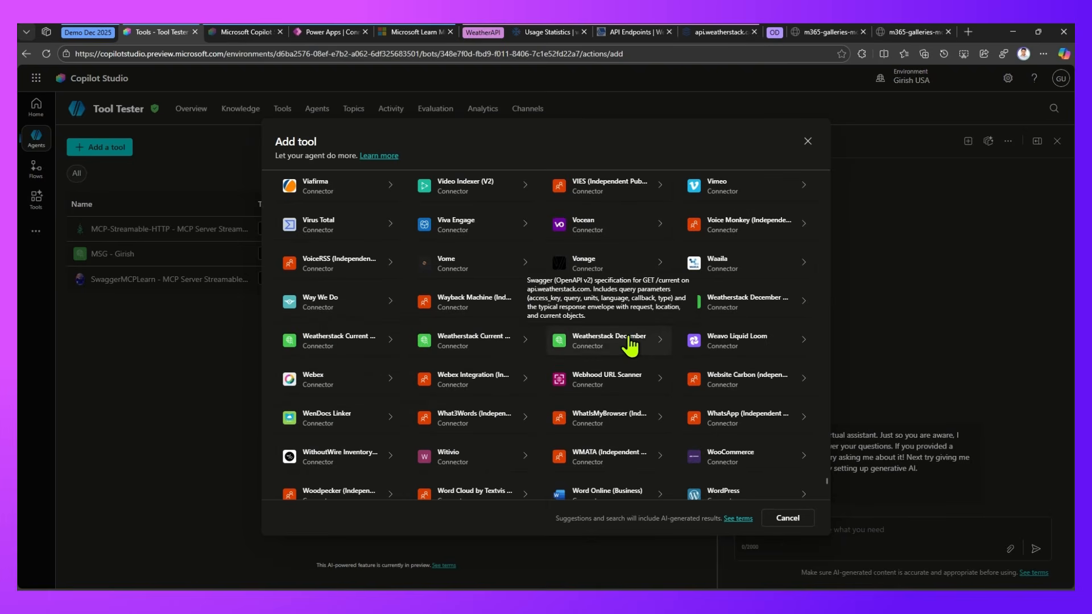
{"action": "mouse_move", "coordinate": [723, 310]}
{"action": "left_click", "coordinate": [719, 310]}
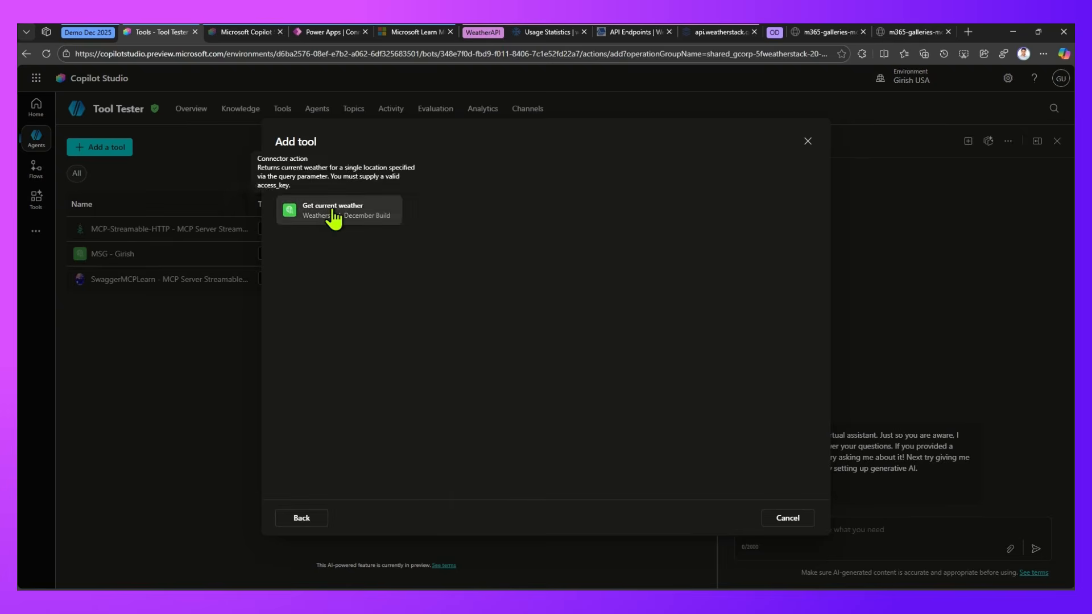
{"action": "left_click", "coordinate": [335, 216]}
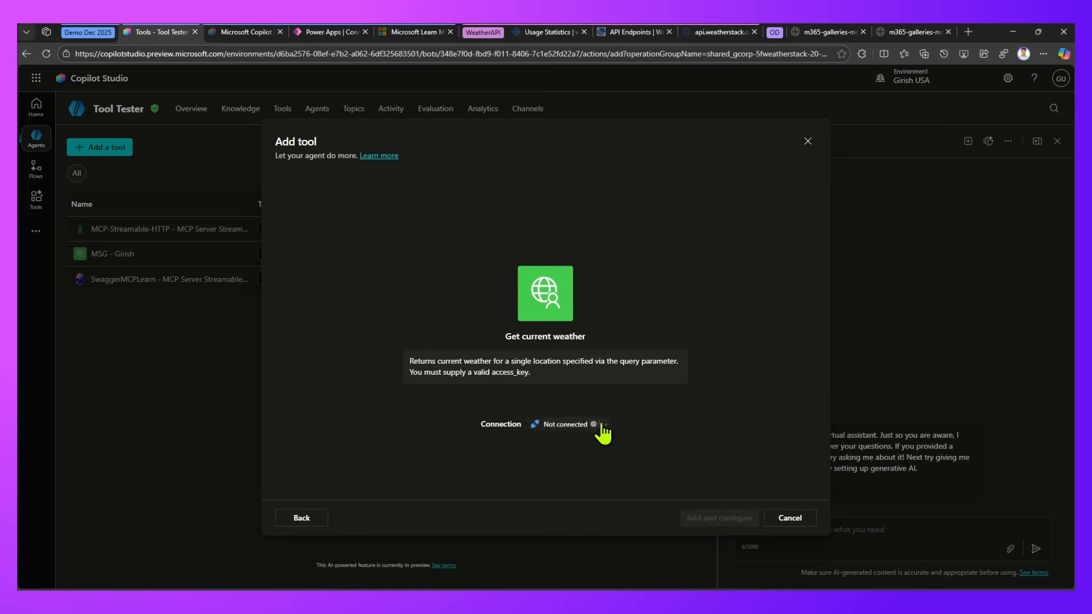
Create a new Weatherstack December Build connection by pasting the API access key, and add the tool to the agent for configuration
{"action": "left_click", "coordinate": [604, 425]}
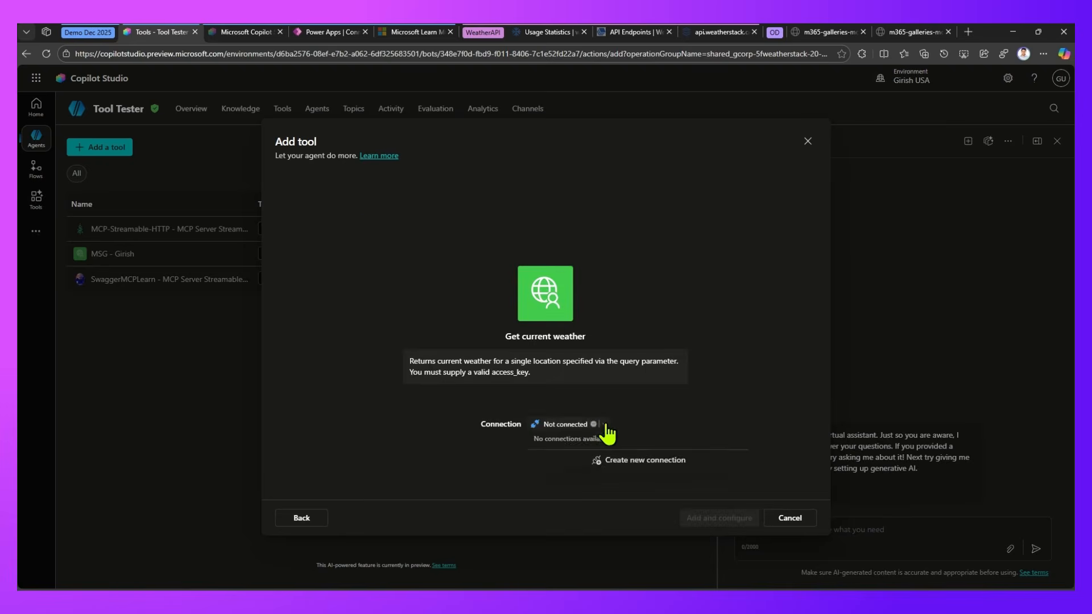
{"action": "left_click", "coordinate": [610, 465]}
{"action": "left_click", "coordinate": [470, 390]}
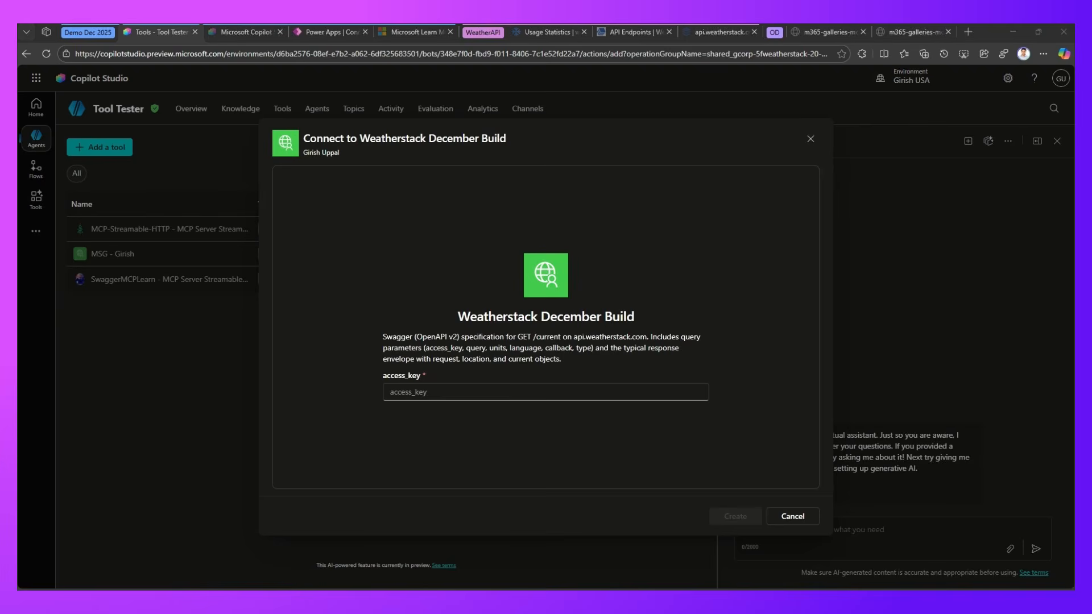
{"action": "left_click", "coordinate": [461, 391]}
{"action": "key", "text": "ctrl+v"}
{"action": "left_click", "coordinate": [750, 516]}
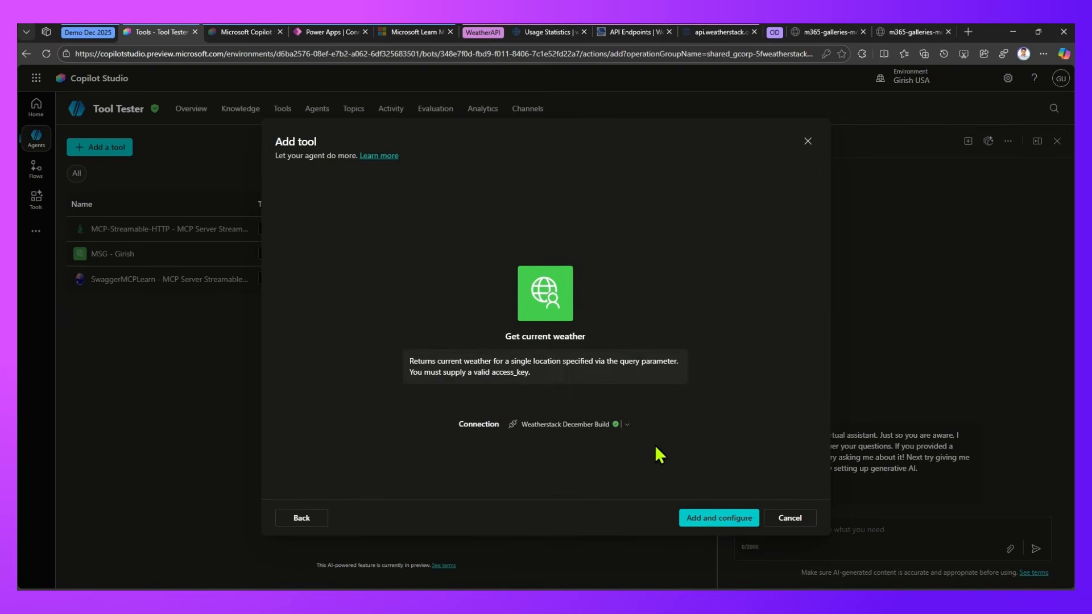
{"action": "left_click", "coordinate": [732, 518]}
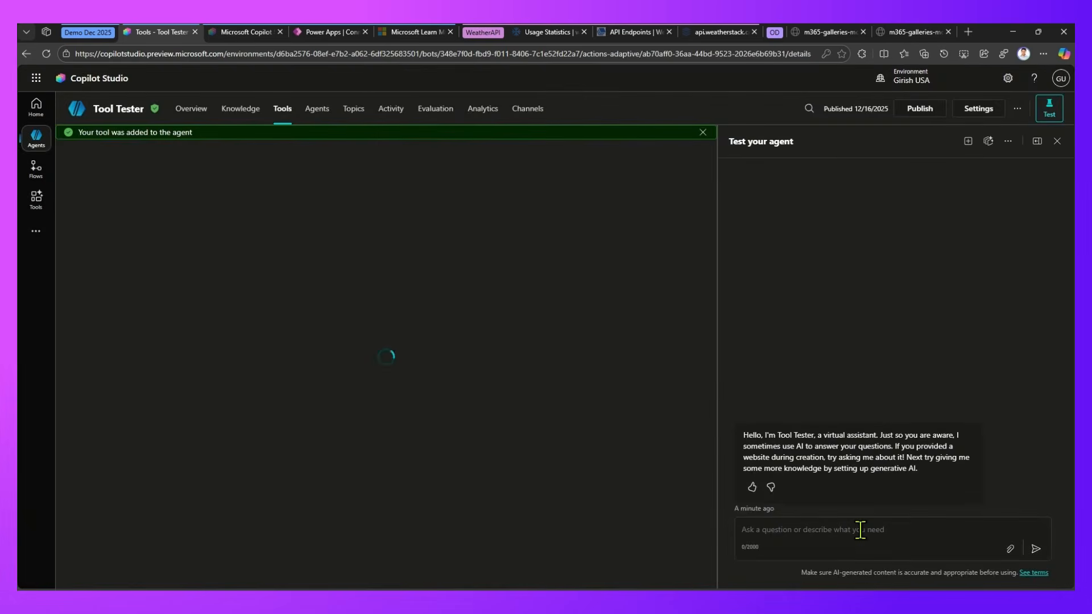
Ask the agent in the test chat "what is the weather for melbourne"
{"action": "left_click", "coordinate": [860, 530]}
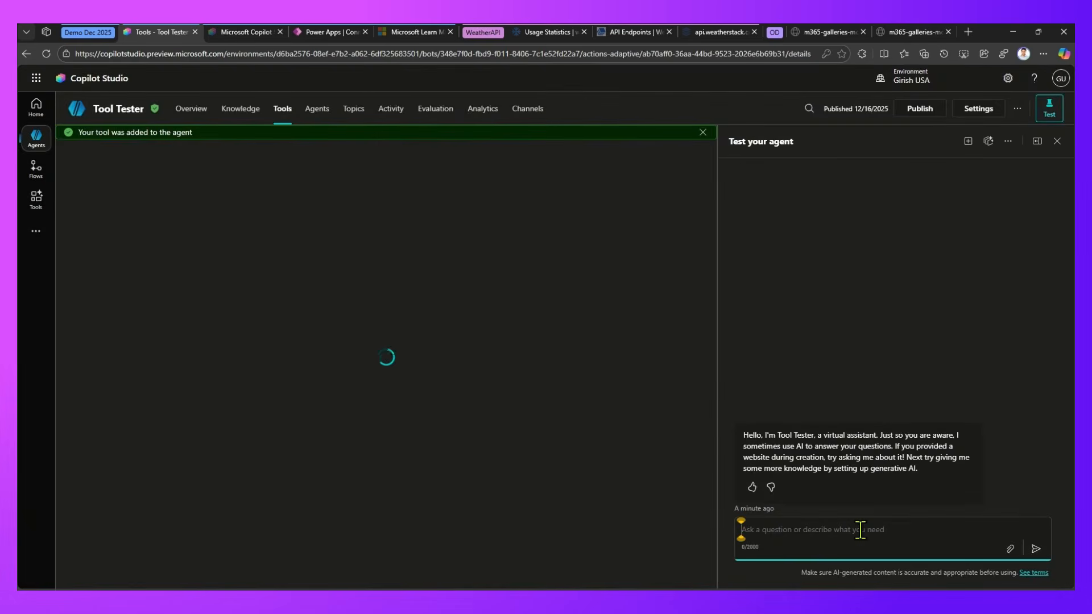
{"action": "type", "text": "what"}
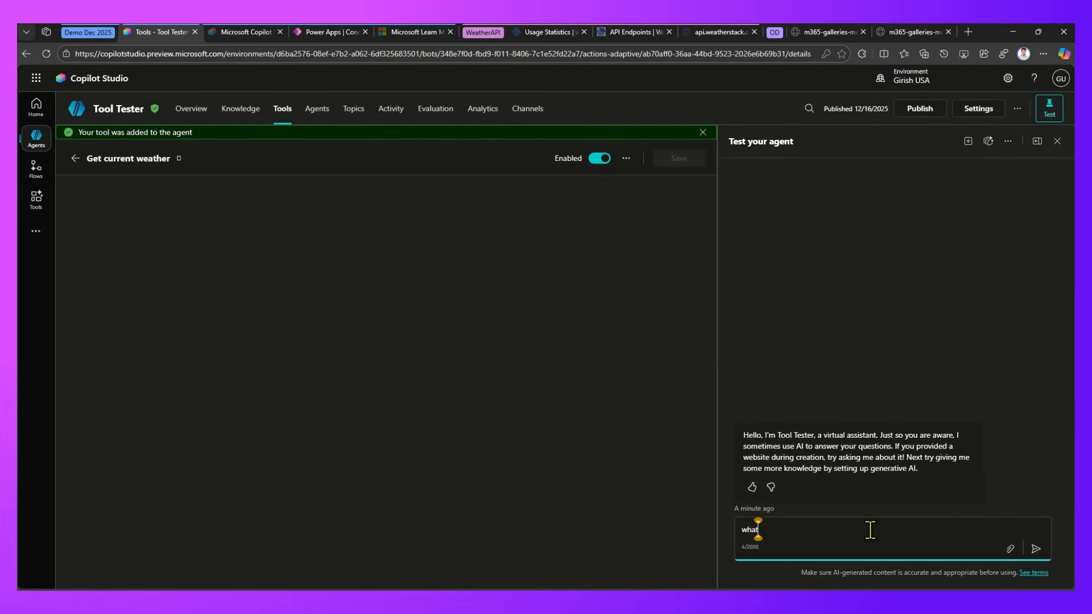
{"action": "type", "text": " is the wea"}
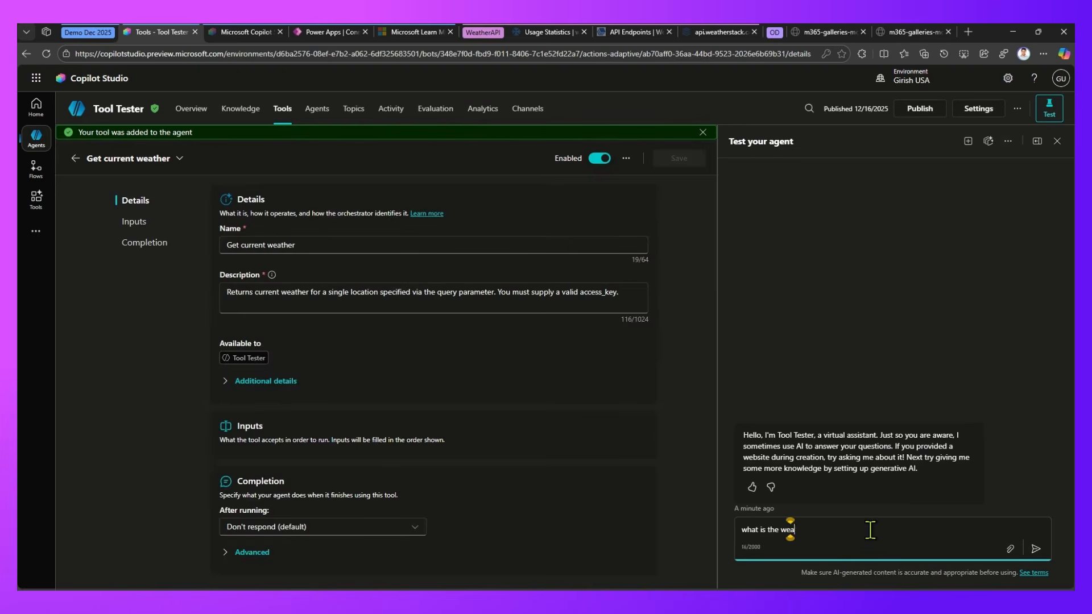
{"action": "type", "text": "ther fo"}
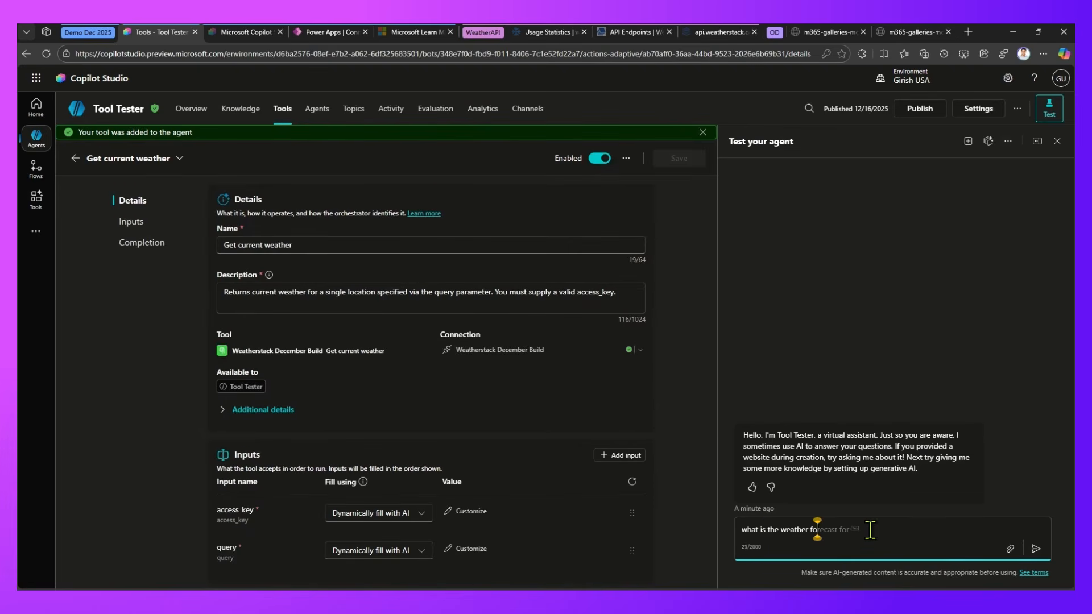
{"action": "type", "text": "r melbourne"}
{"action": "key", "text": "Return"}
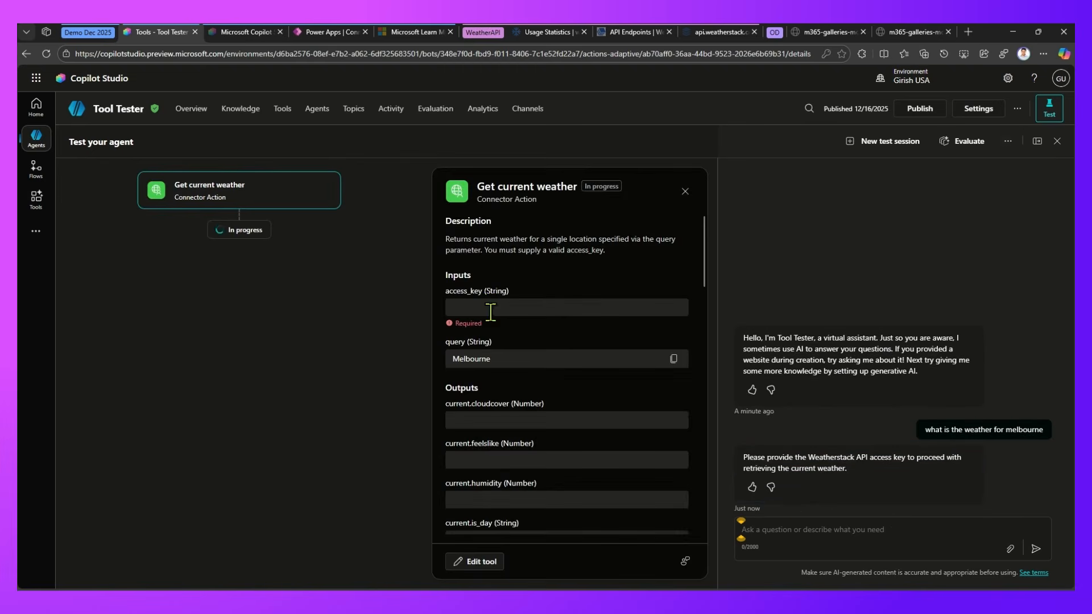
Change the Get current weather tool's access_key input to a custom value, paste the API access key, and save the tool despite errors
{"action": "left_click", "coordinate": [282, 110]}
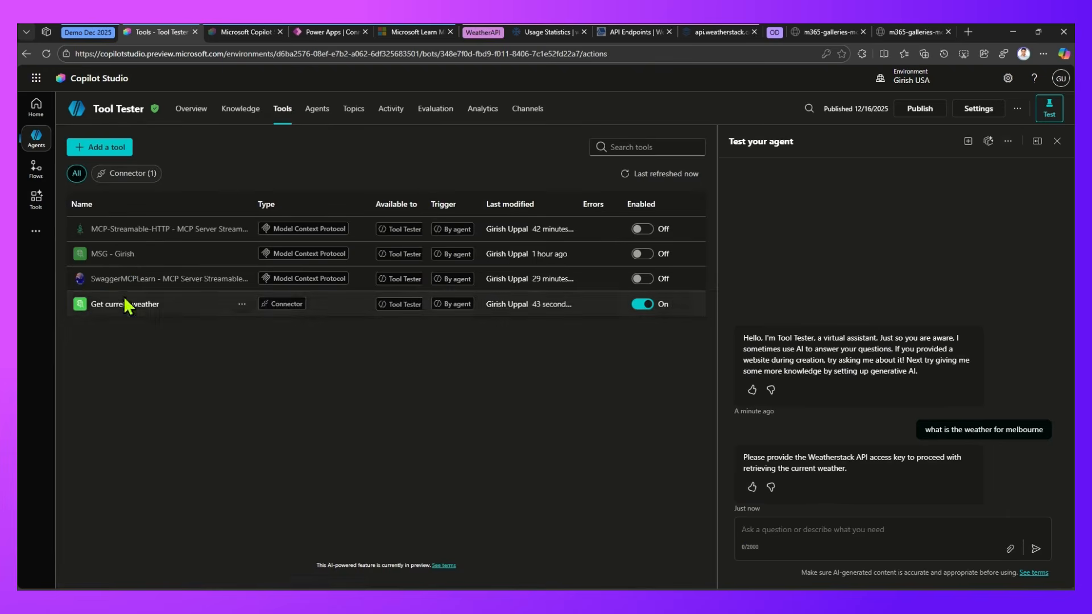
{"action": "left_click", "coordinate": [122, 305]}
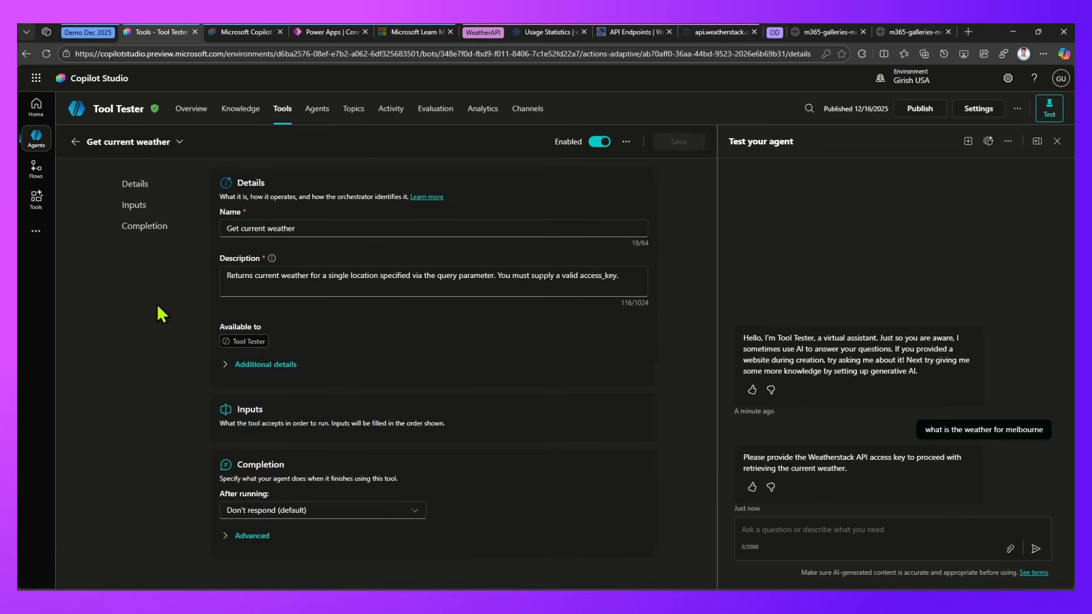
{"action": "scroll", "coordinate": [352, 500], "scroll_direction": "down", "scroll_amount": 3}
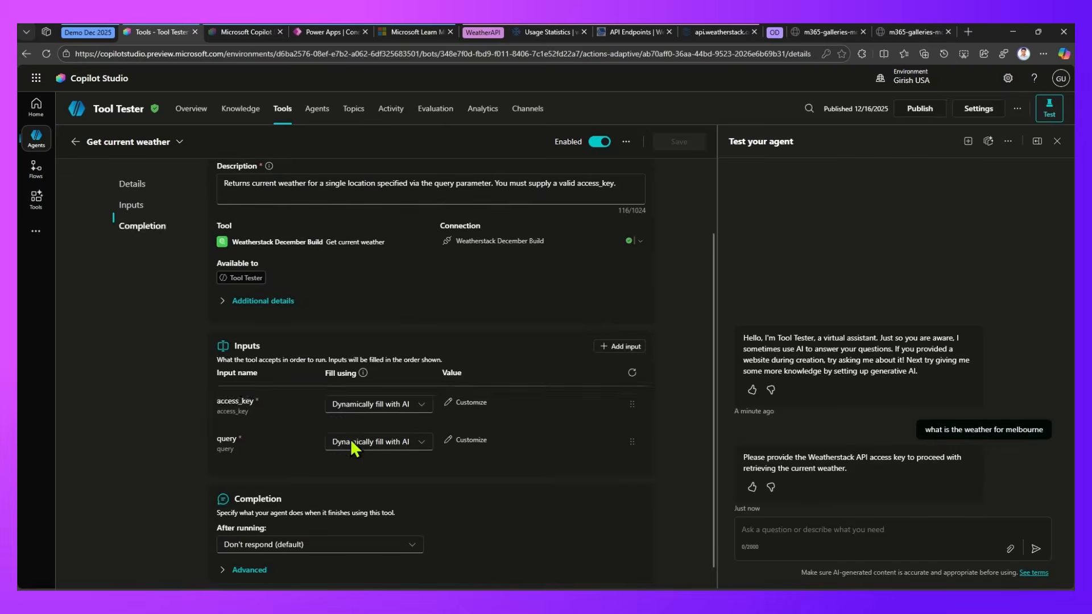
{"action": "left_click", "coordinate": [392, 406]}
{"action": "left_click", "coordinate": [378, 445]}
{"action": "left_click", "coordinate": [487, 404]}
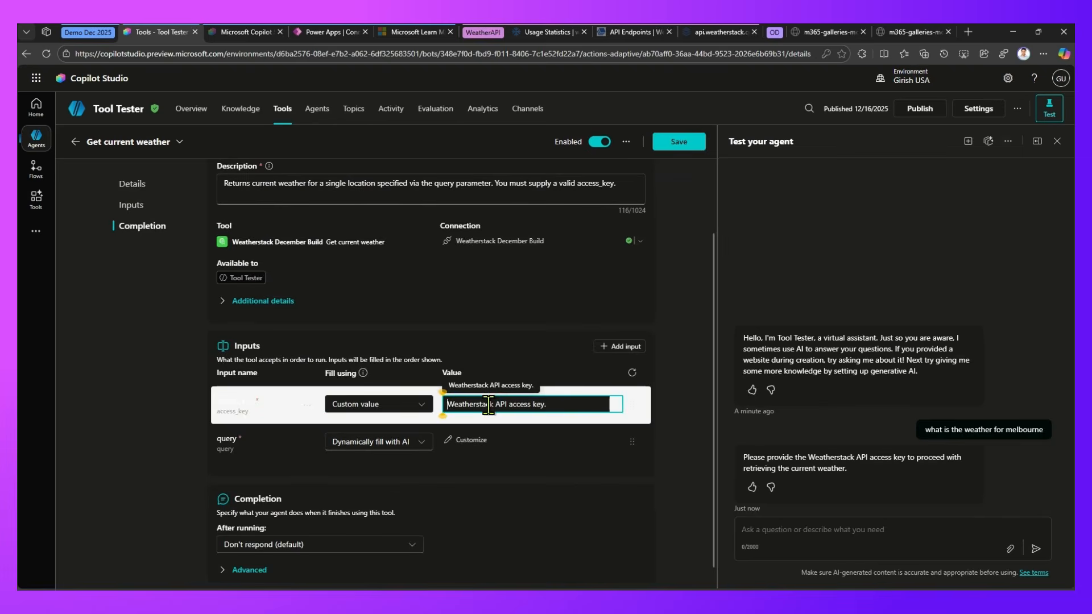
{"action": "key", "text": "ctrl+v"}
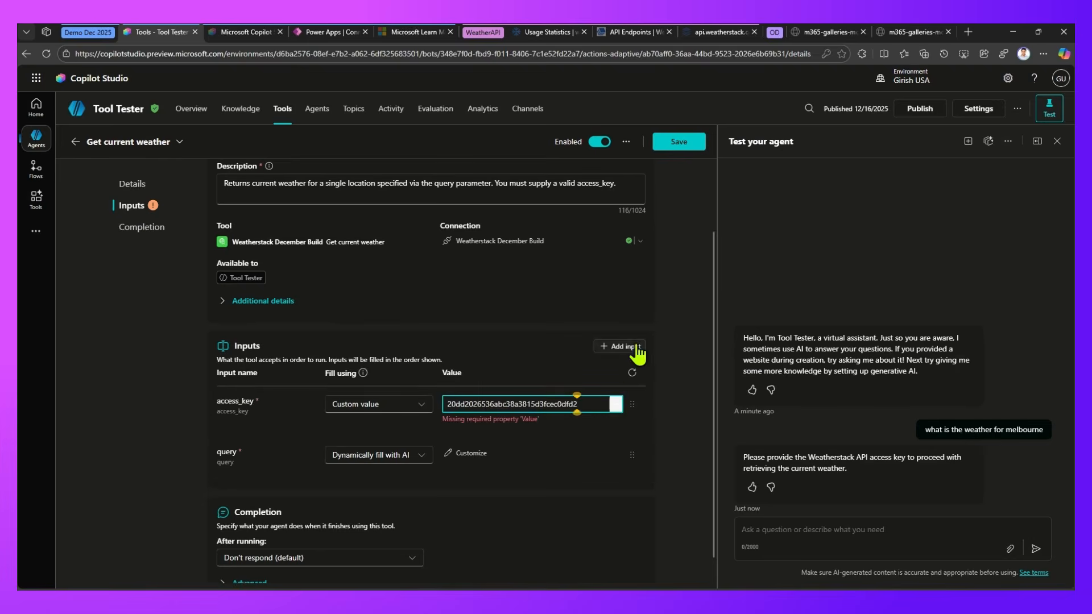
{"action": "left_click", "coordinate": [680, 144]}
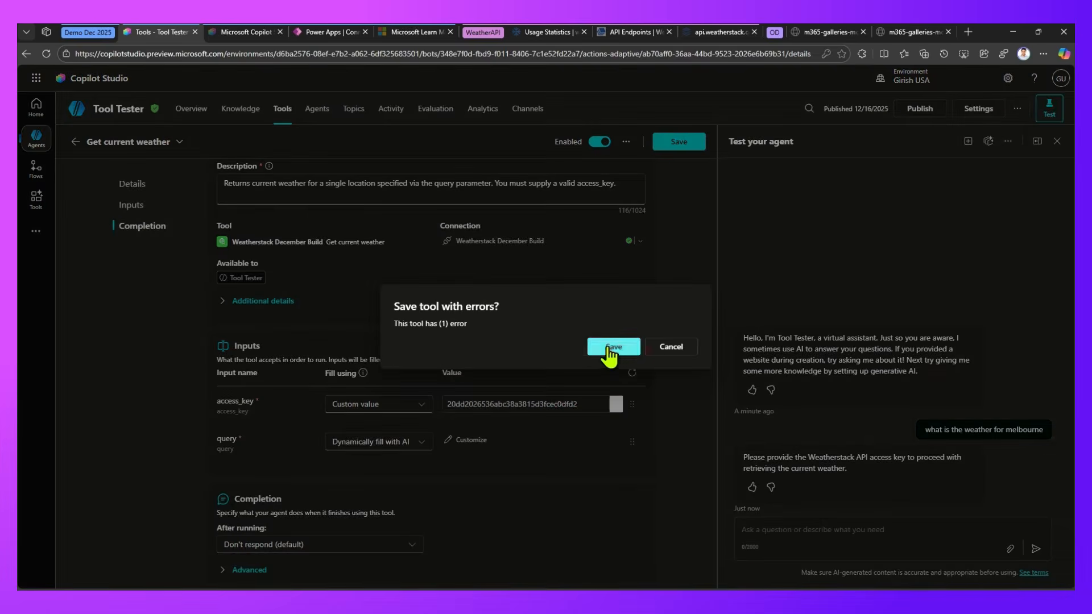
{"action": "left_click", "coordinate": [614, 345]}
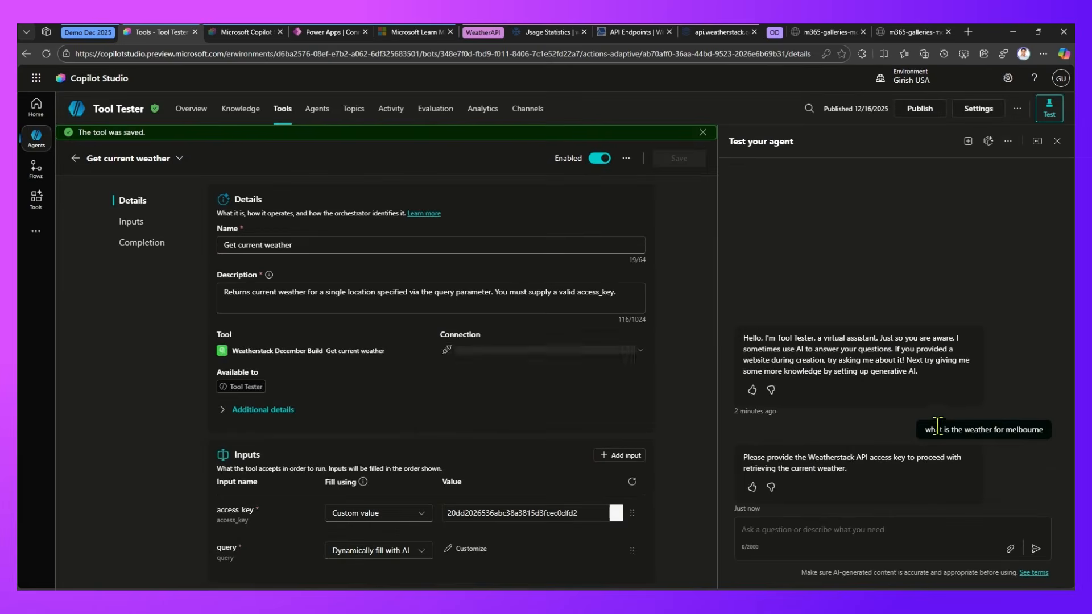
Resend the earlier question "what is the weather for melbourne" in the same test chat
{"action": "left_click_drag", "start_coordinate": [923, 430], "coordinate": [1037, 429]}
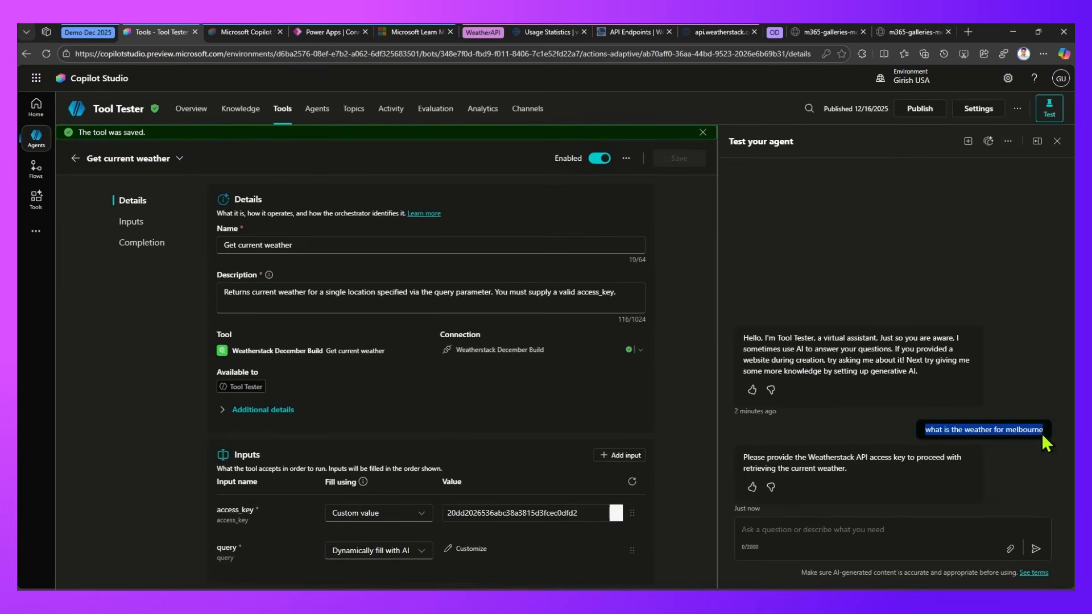
{"action": "left_click", "coordinate": [855, 532]}
{"action": "type", "text": "what is the weather for melbourne"}
{"action": "key", "text": "Return"}
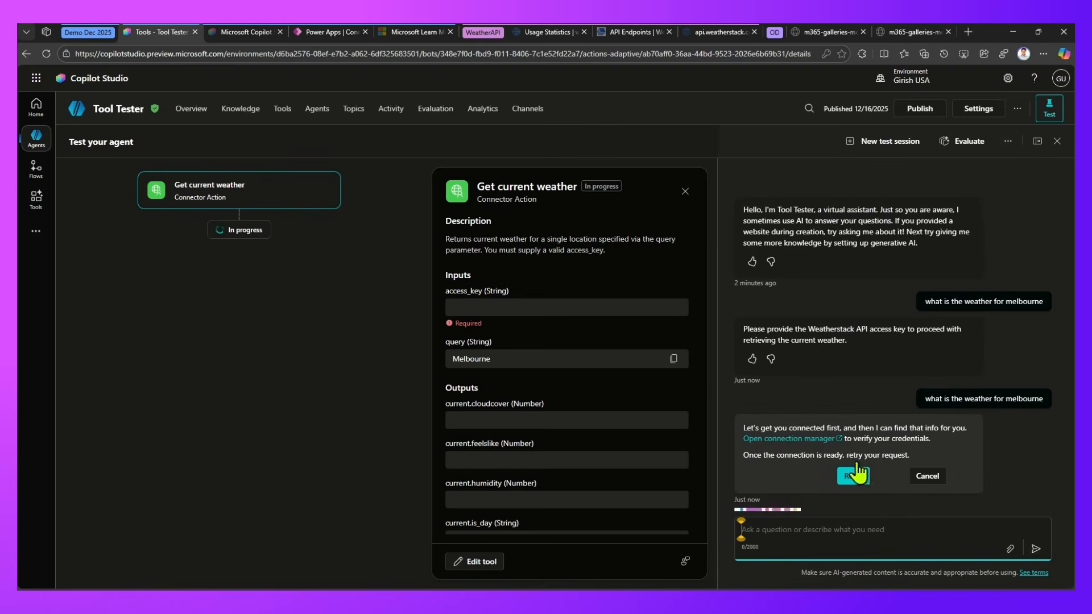
Connect Weatherstack December Build through the chat's connection manager, submitting the existing connection, and retry the weather request in the agent test
{"action": "left_click", "coordinate": [801, 440]}
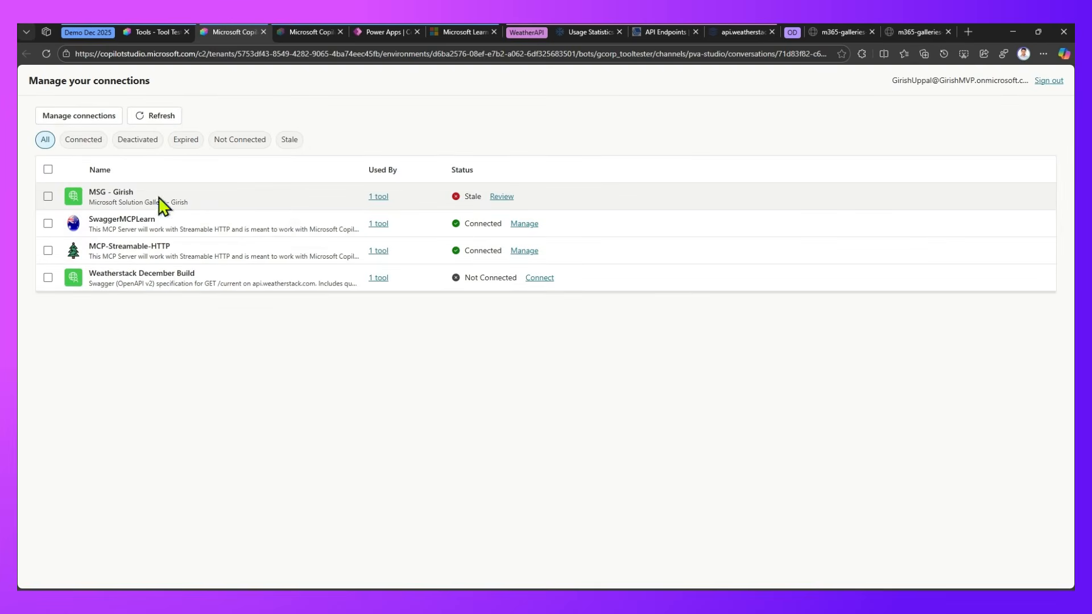
{"action": "left_click", "coordinate": [537, 277]}
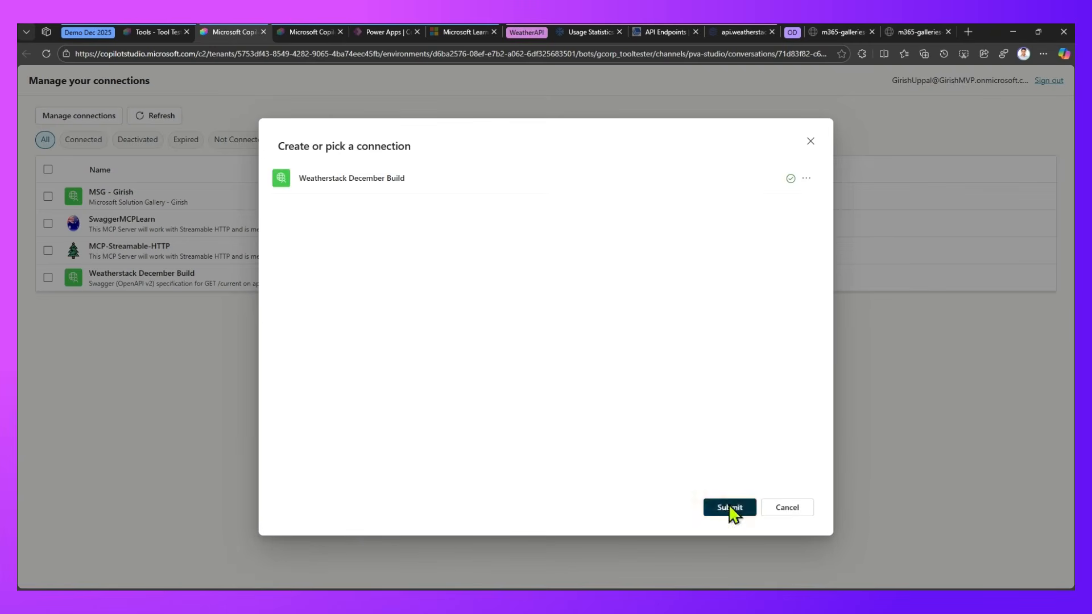
{"action": "left_click", "coordinate": [729, 508]}
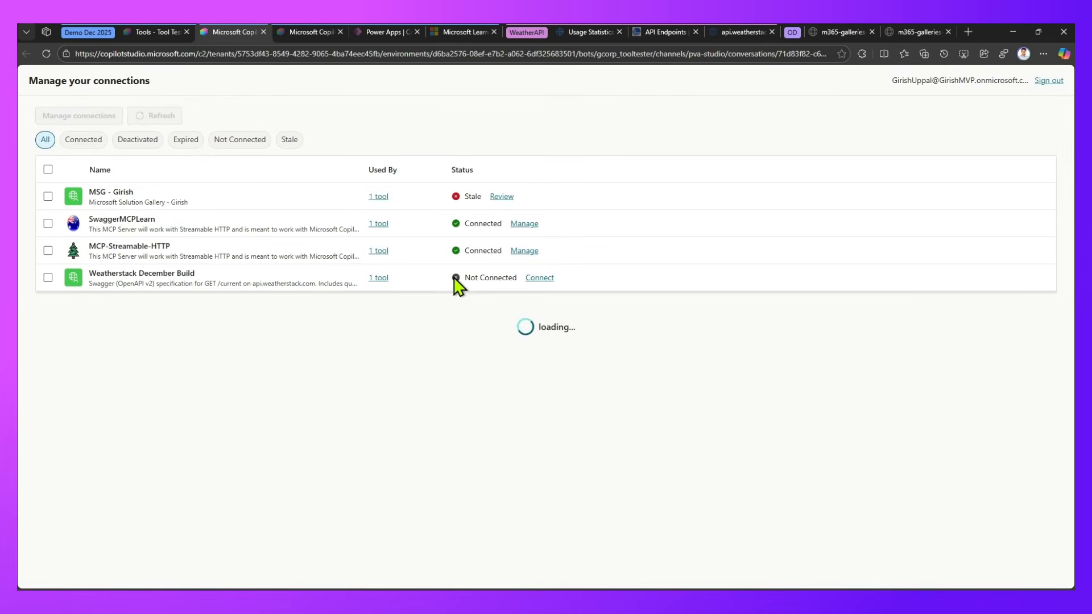
{"action": "left_click", "coordinate": [149, 32]}
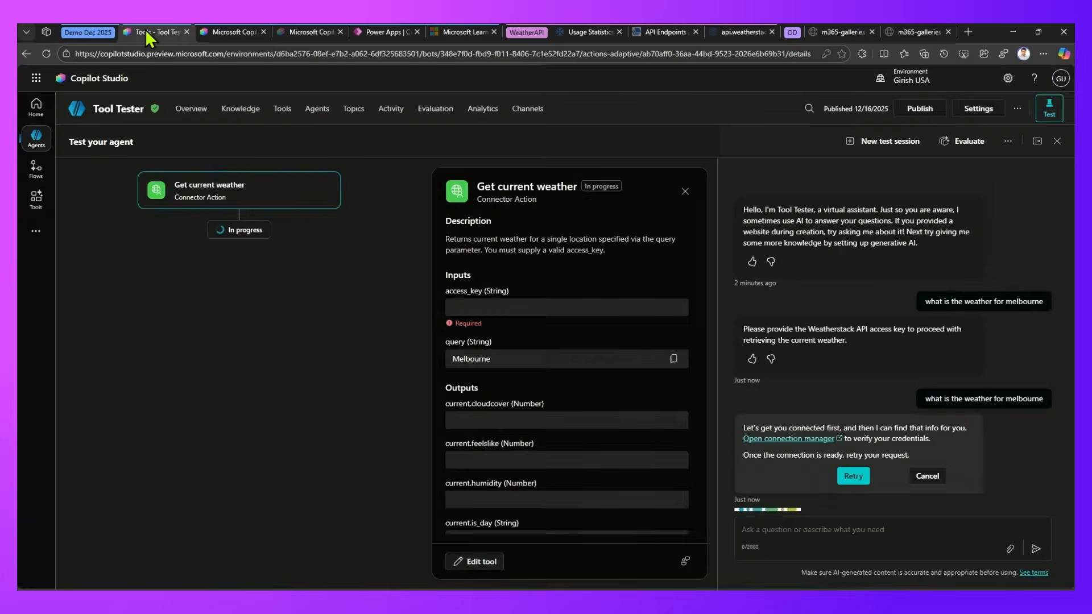
{"action": "left_click", "coordinate": [852, 485]}
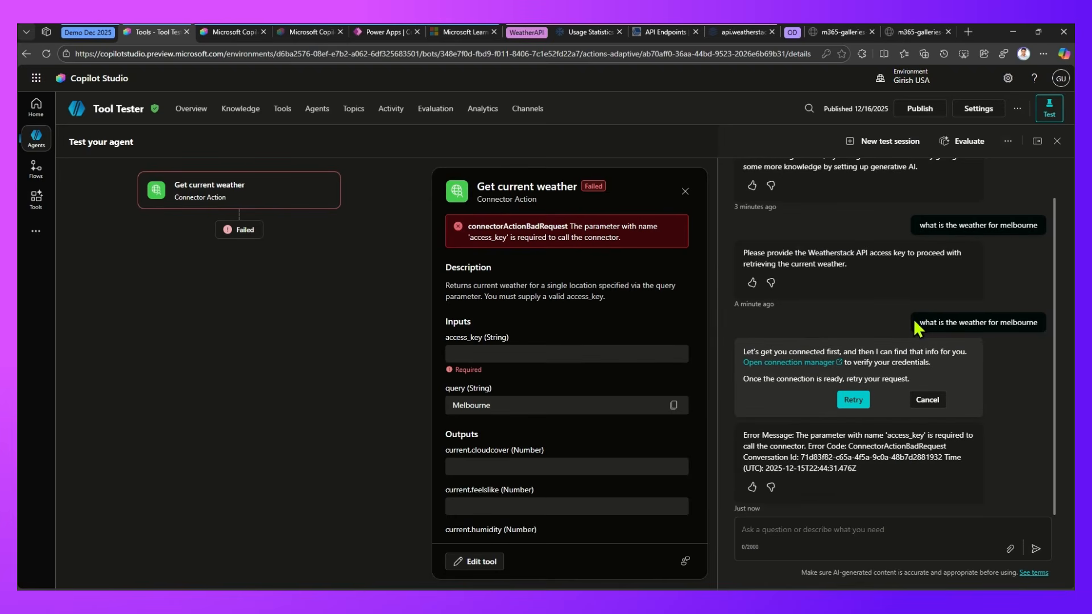
Reopen the Get current weather tool from the agent's tools and check its access_key and query input settings
{"action": "left_click", "coordinate": [282, 109]}
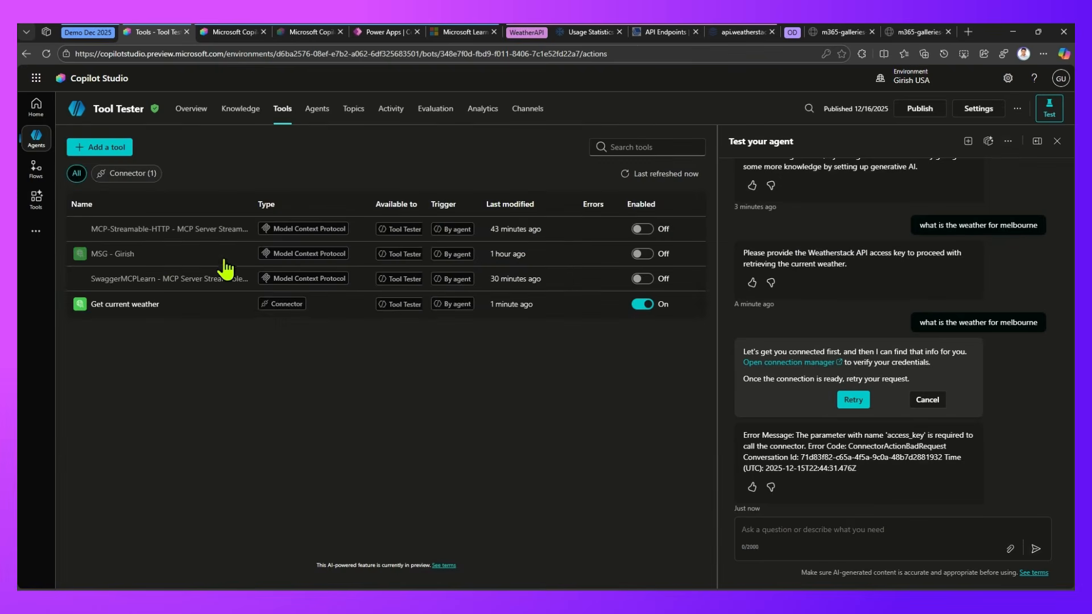
{"action": "left_click", "coordinate": [123, 306]}
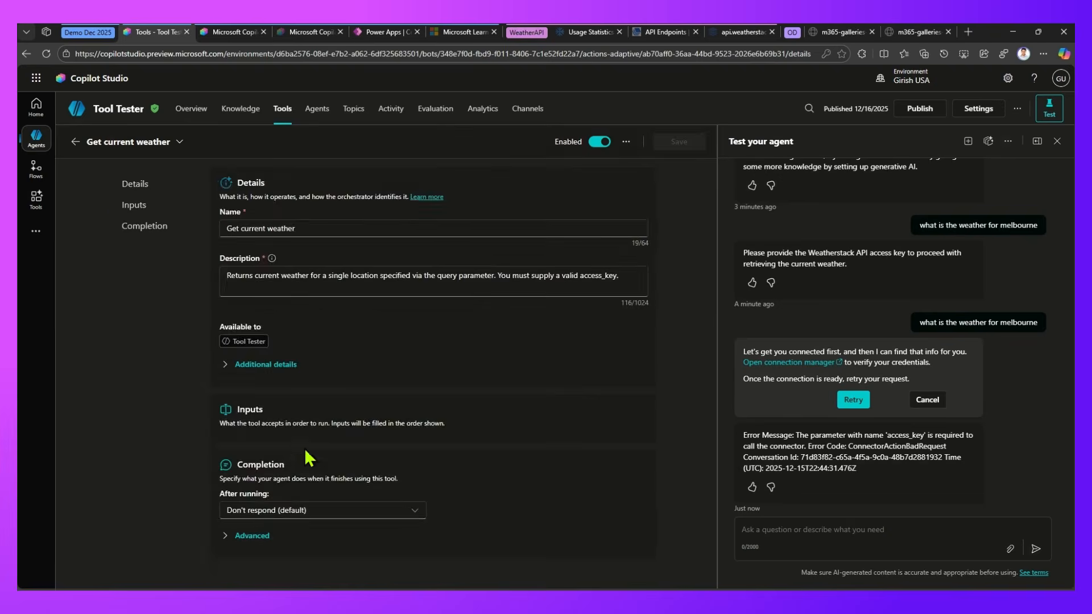
{"action": "scroll", "coordinate": [309, 458], "scroll_direction": "down", "scroll_amount": 2}
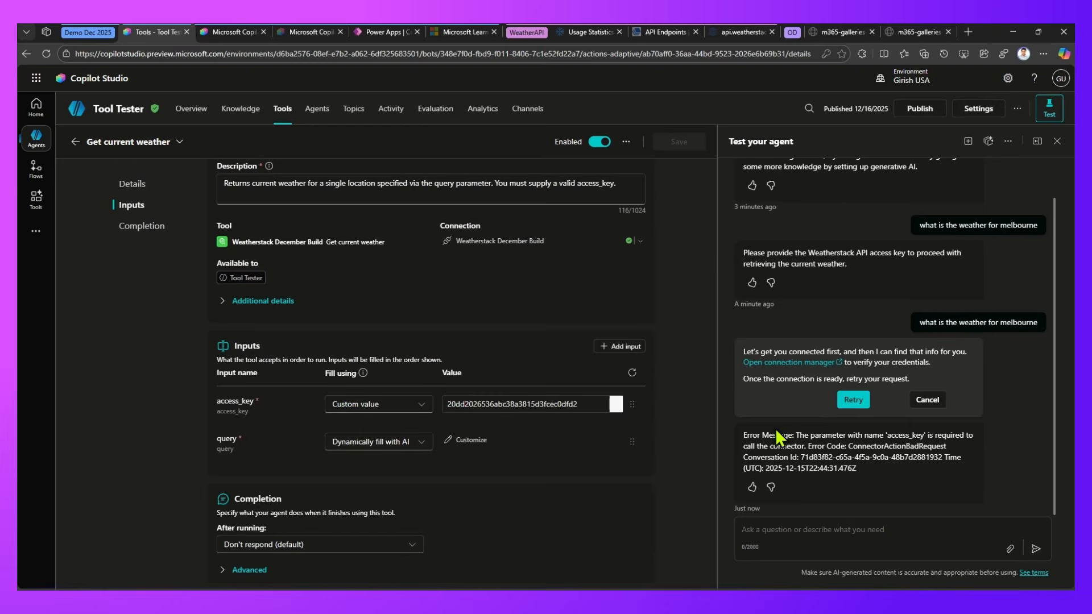
Start a new test session and send the agent the message "weather for melbourne"
{"action": "left_click", "coordinate": [967, 141]}
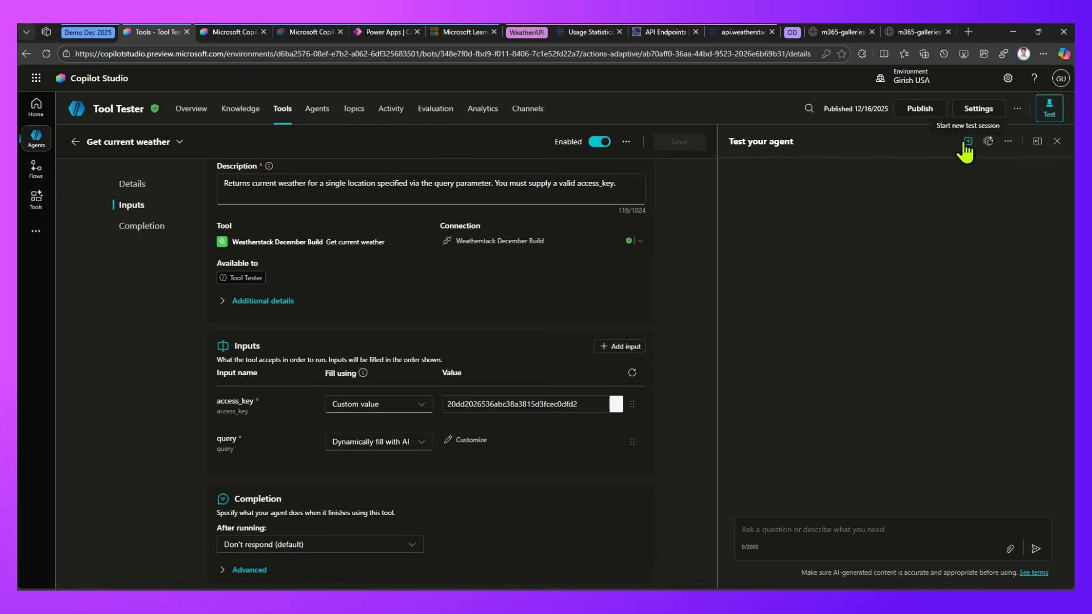
{"action": "left_click", "coordinate": [807, 528]}
{"action": "type", "text": "weather for melbourne"}
{"action": "key", "text": "Return"}
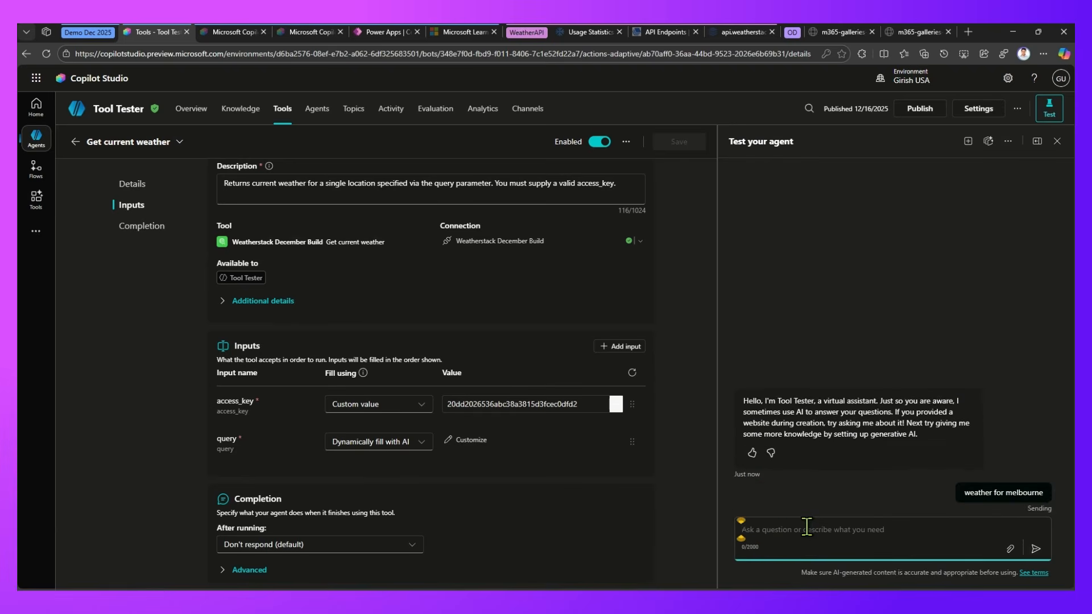